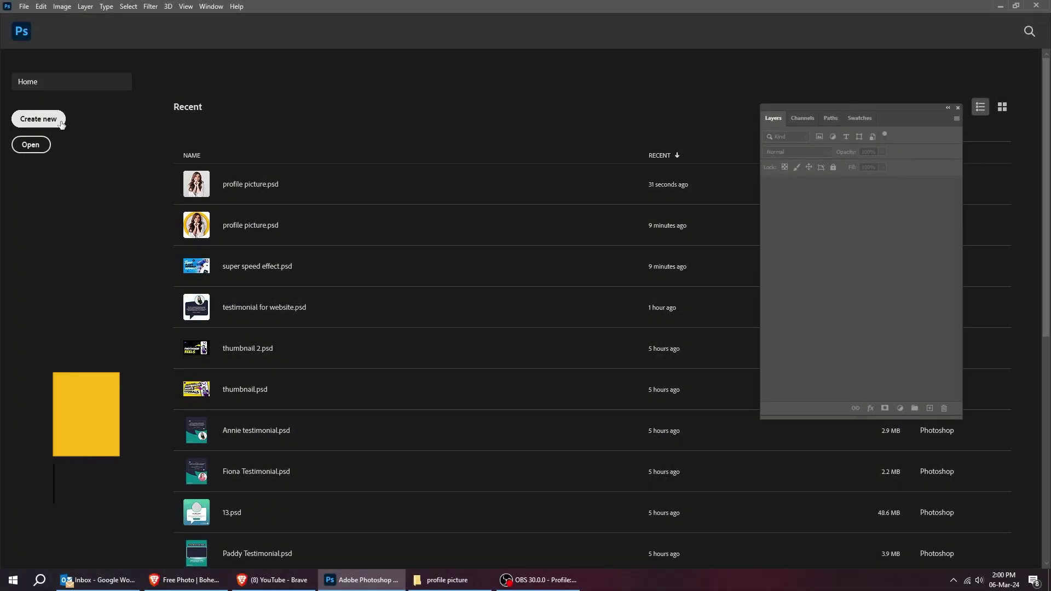
Create a new 1080 × 1080 px document at 72 ppi with a white background
click(38, 119)
double_click(764, 108)
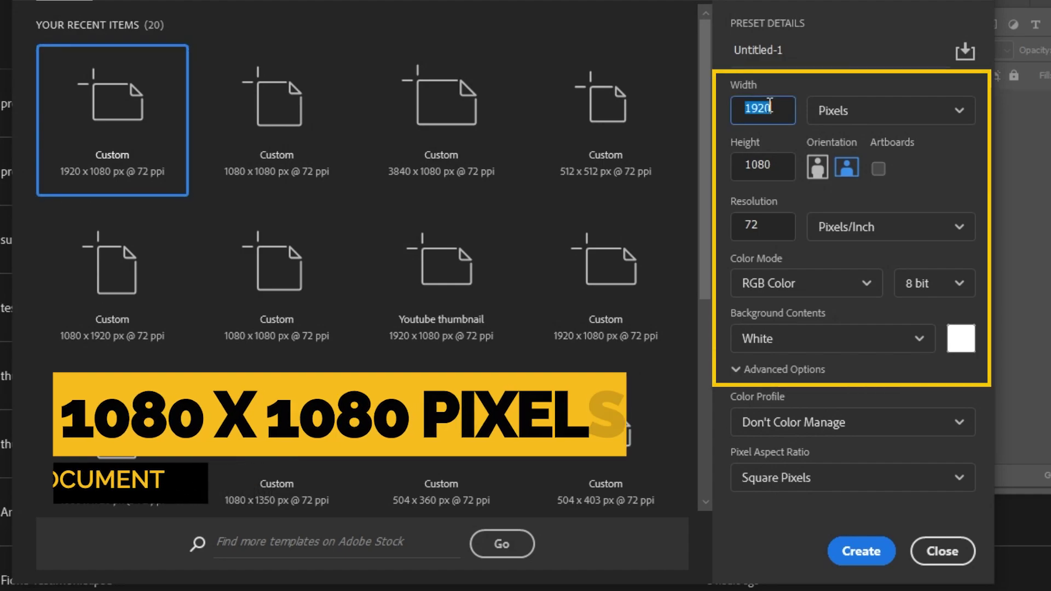
text(1080)
key(Tab)
key(Tab)
text(1)
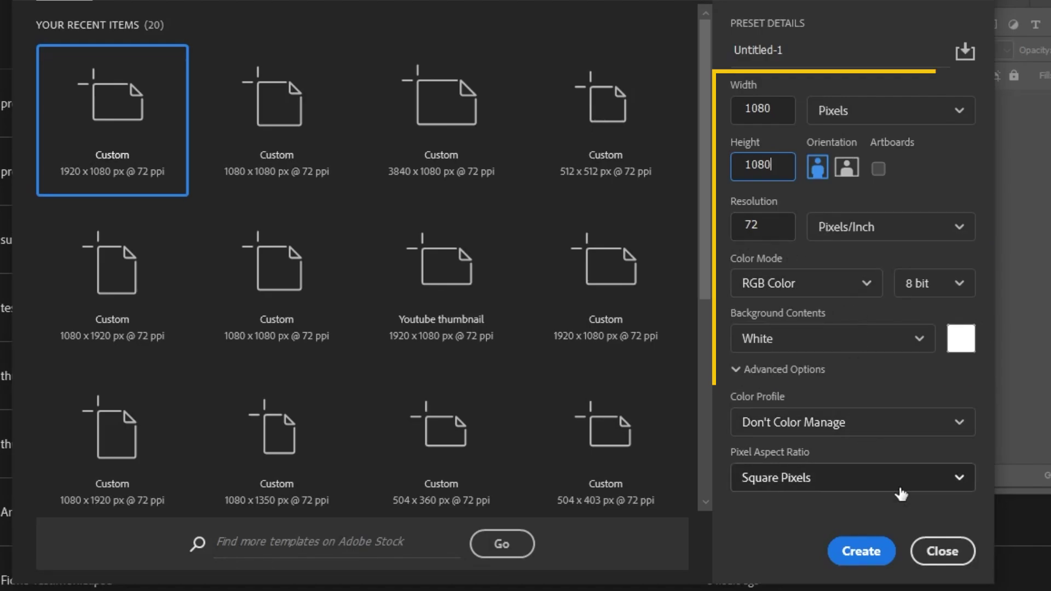
click(861, 551)
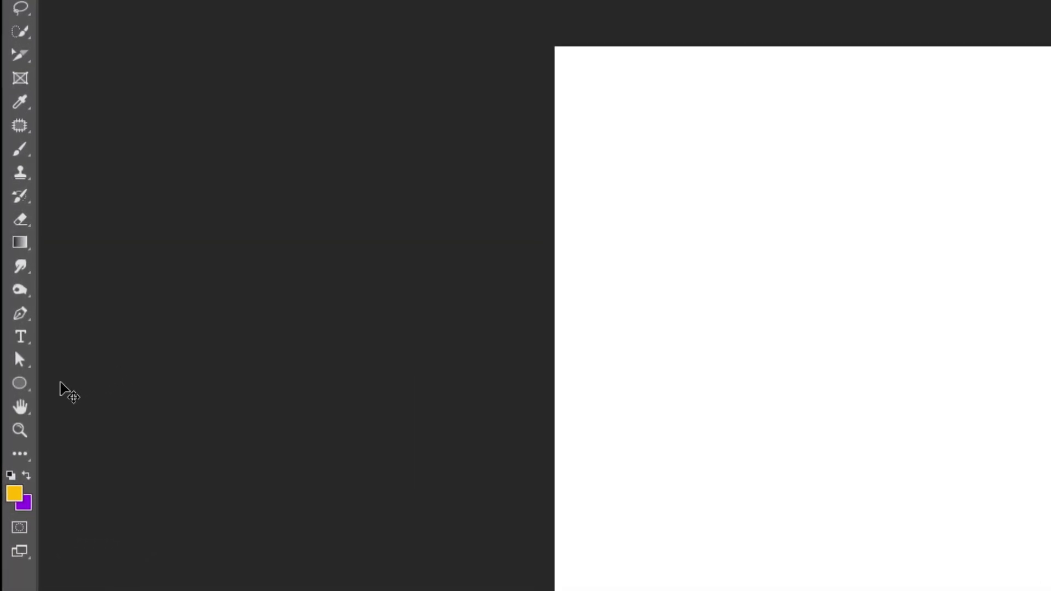
Choose the Ellipse Tool with a yellow #ffba00 fill and no stroke
click(11, 312)
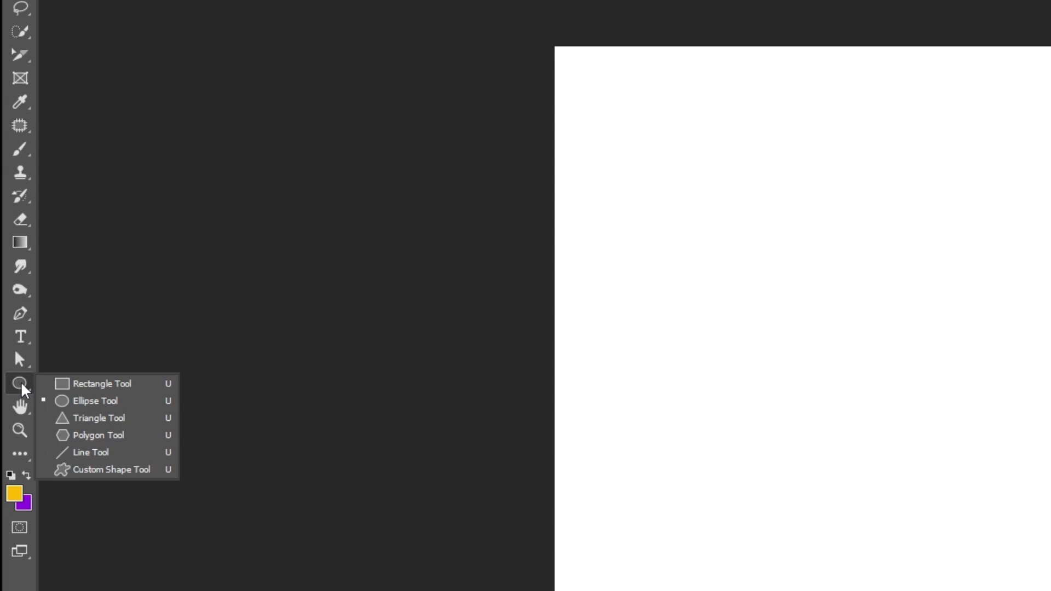
click(89, 400)
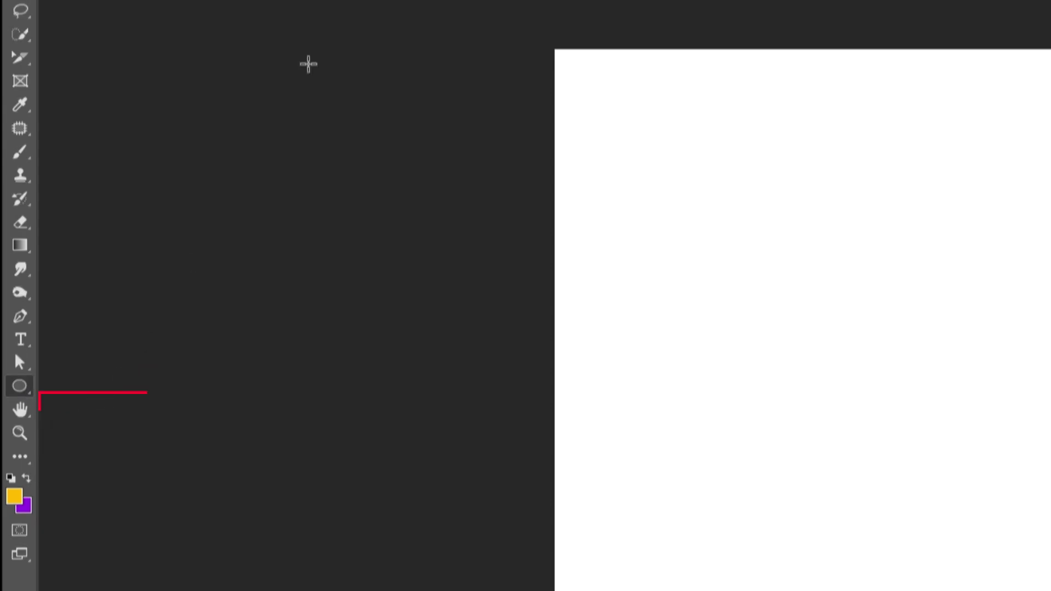
click(203, 42)
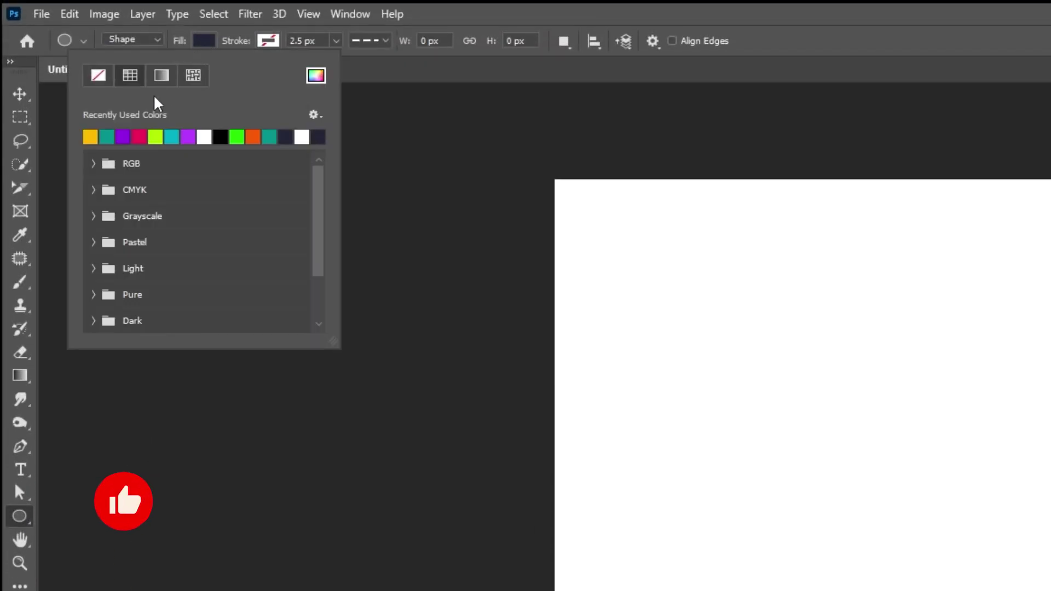
click(94, 133)
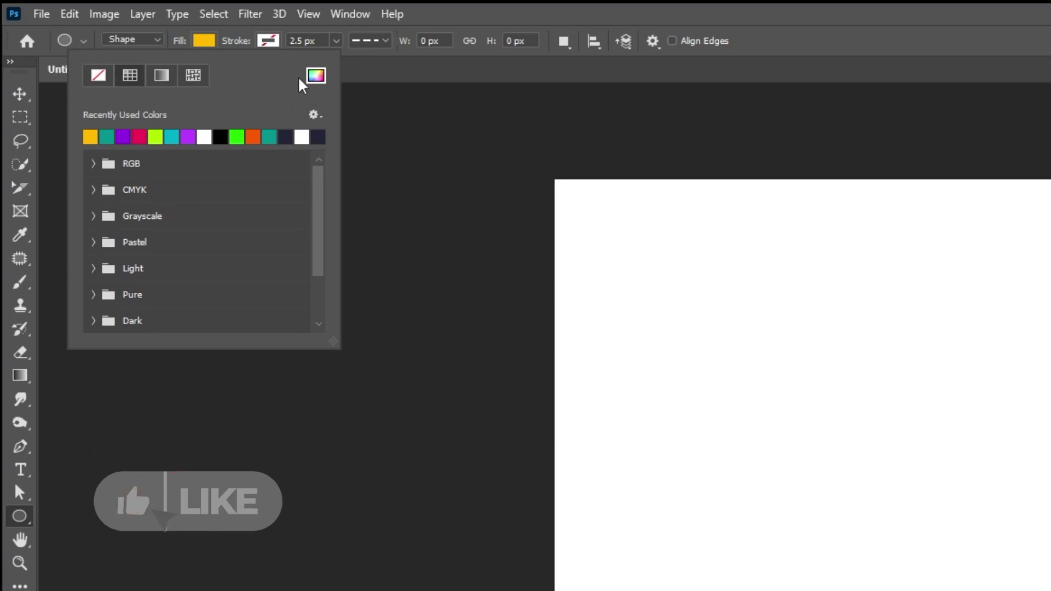
click(317, 76)
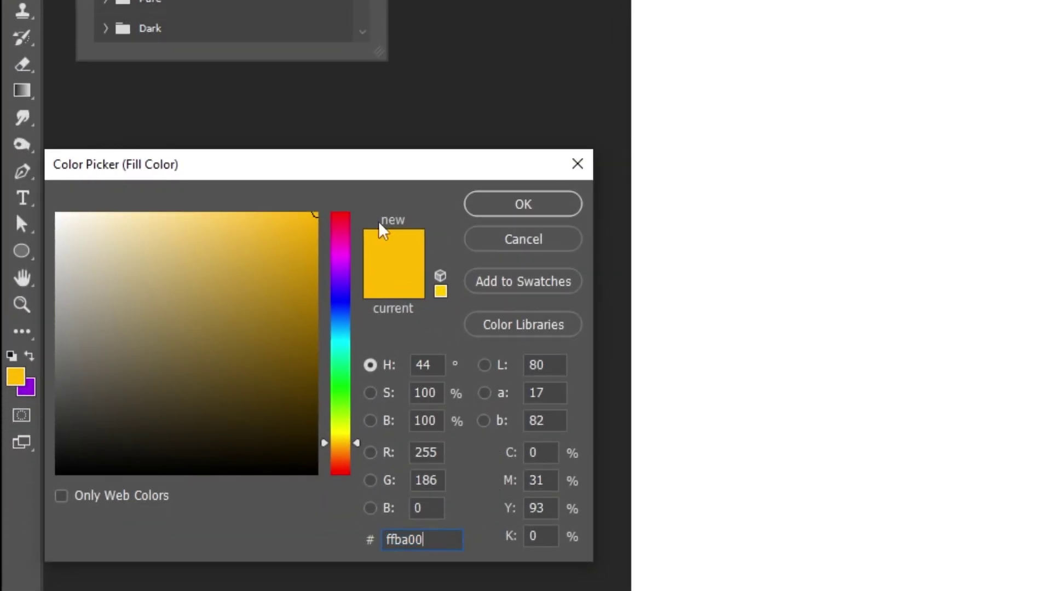
click(523, 205)
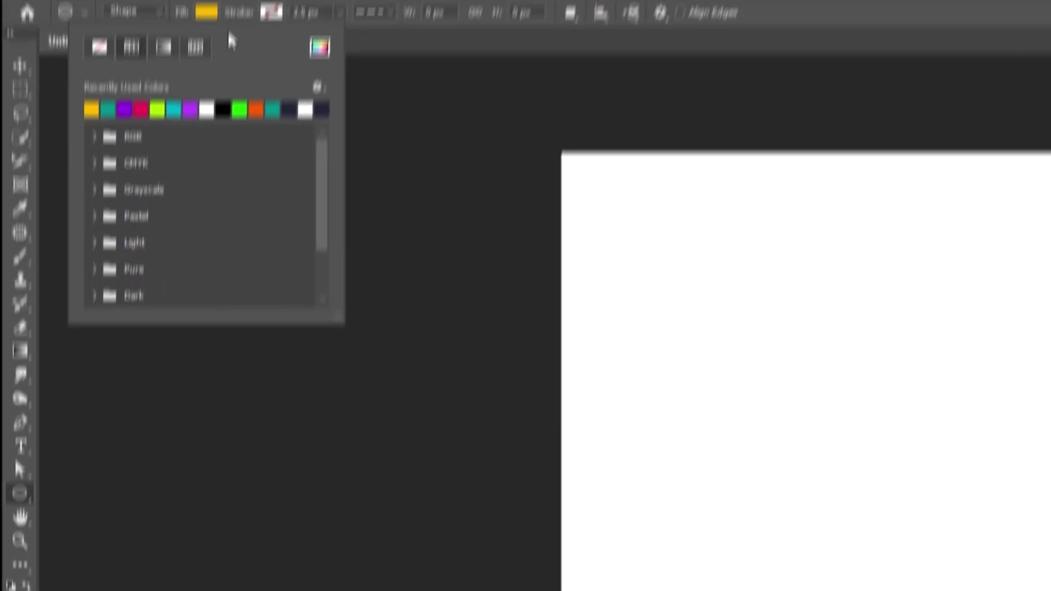
click(268, 41)
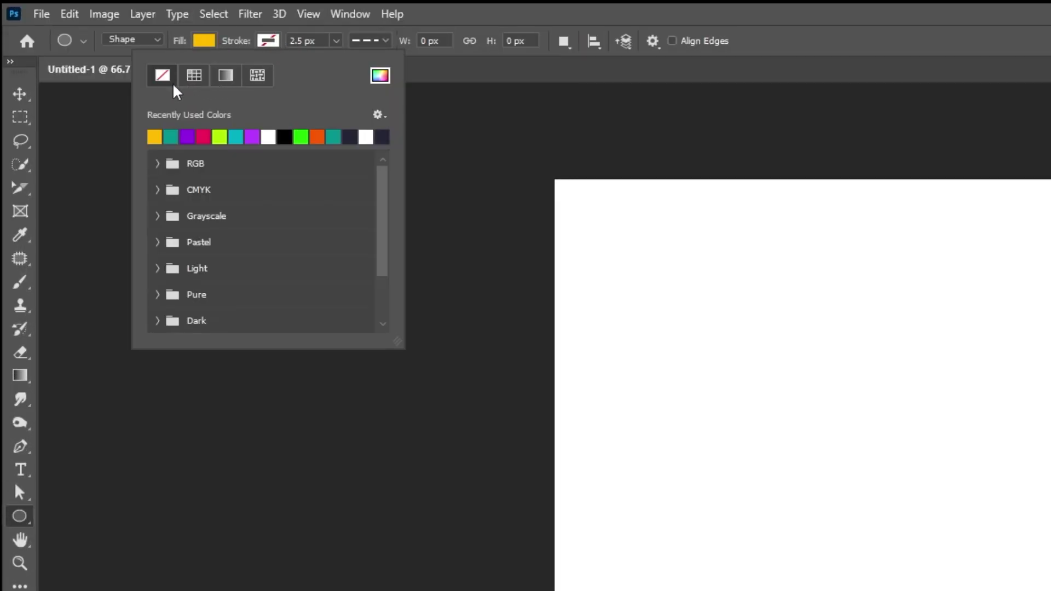
click(258, 46)
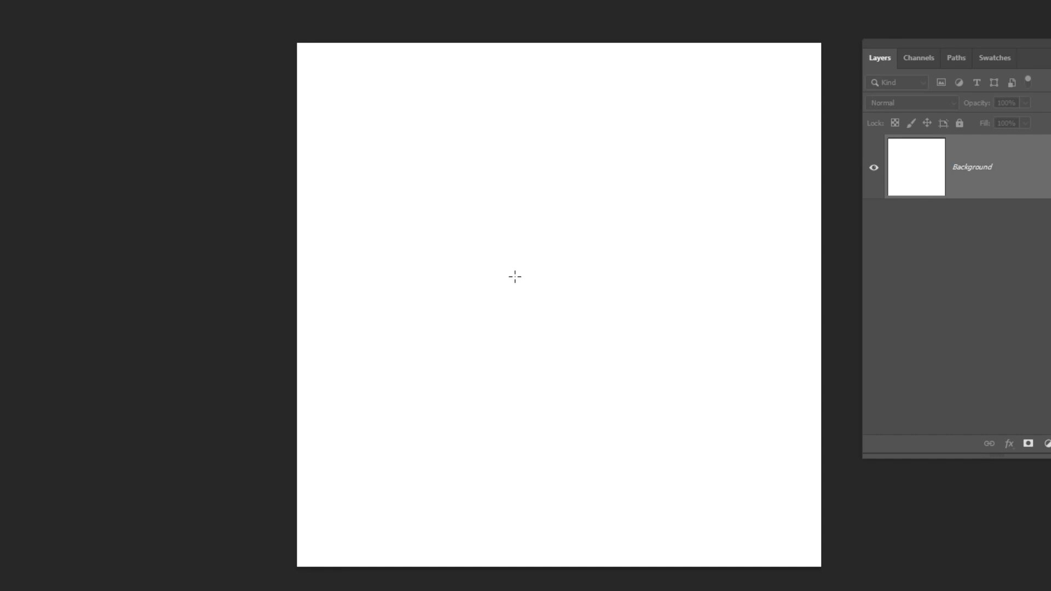
Draw a 1080 × 1080 px yellow circle
click(515, 276)
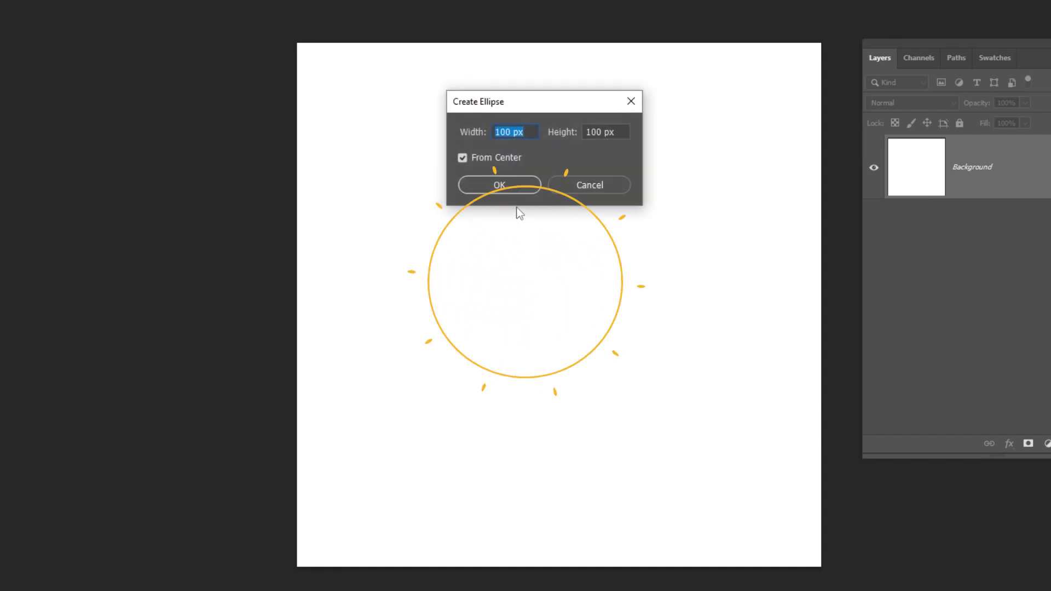
text(1080)
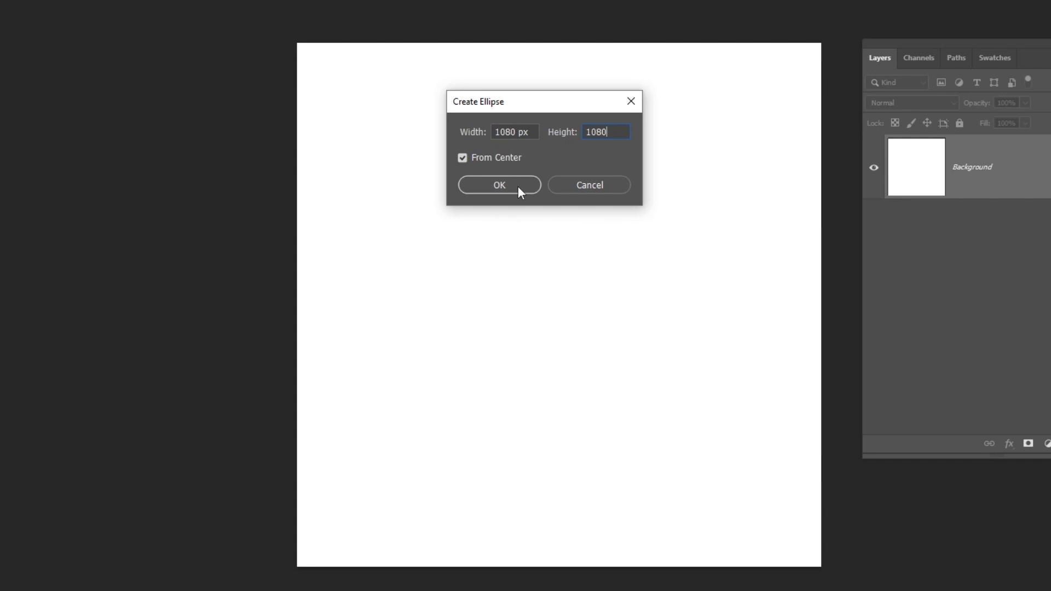
click(517, 188)
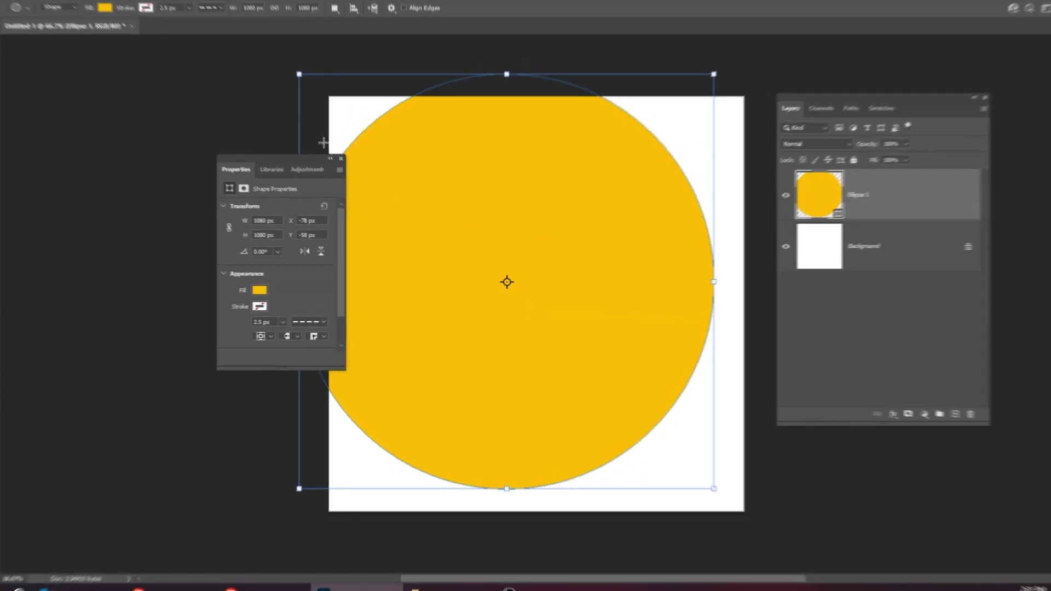
click(346, 166)
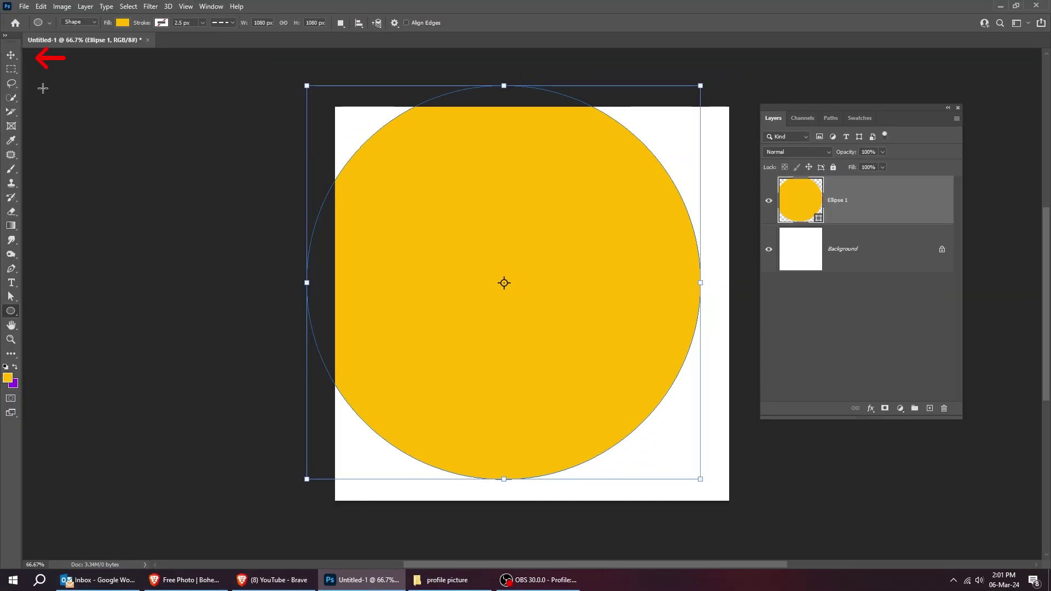
Centre the circle horizontally and vertically on the canvas, then deselect
click(11, 55)
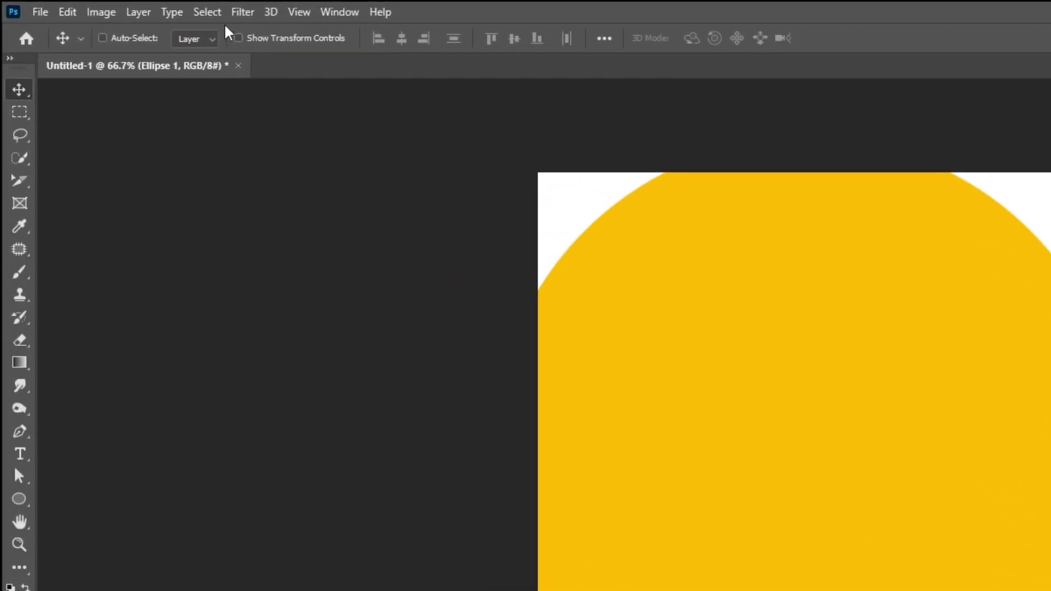
click(128, 6)
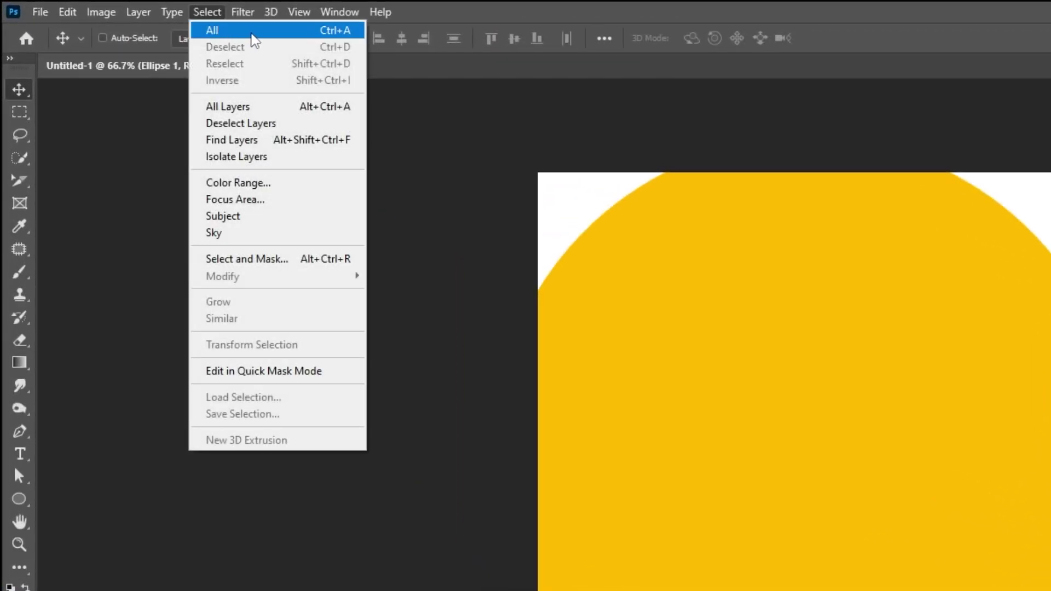
click(252, 34)
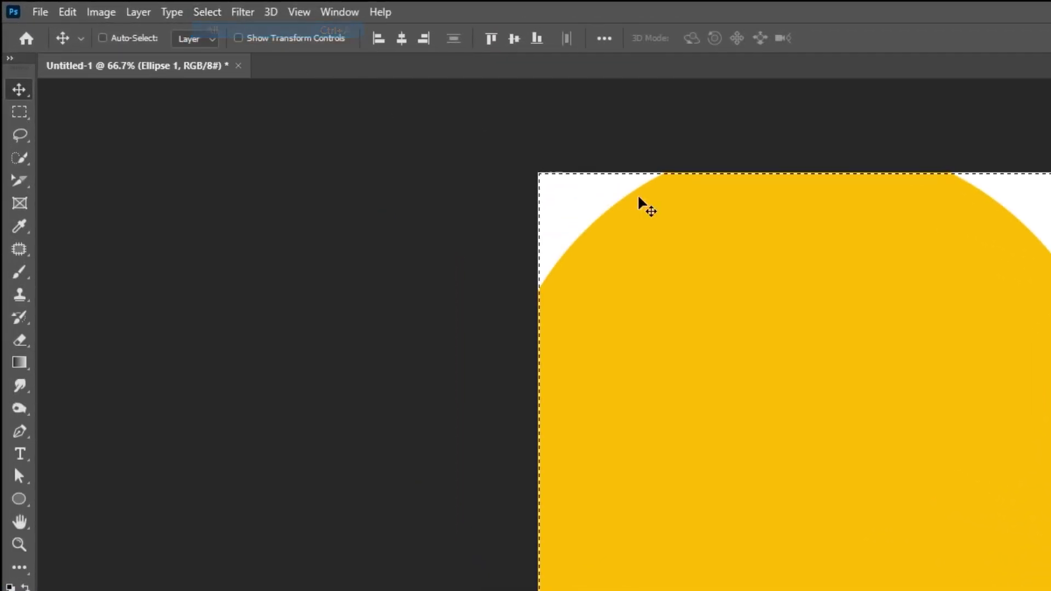
click(403, 41)
click(515, 41)
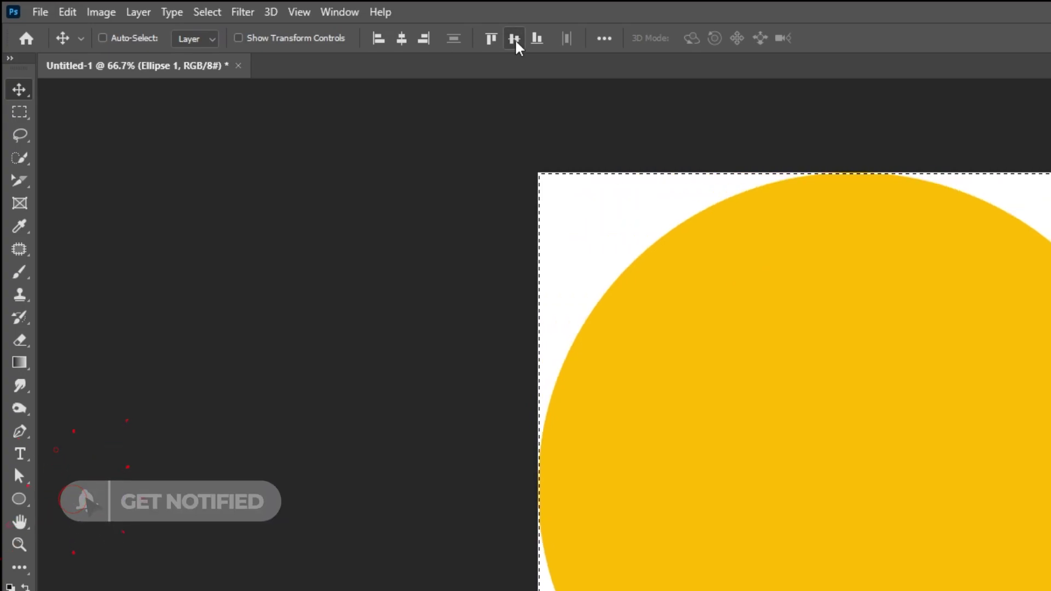
click(200, 15)
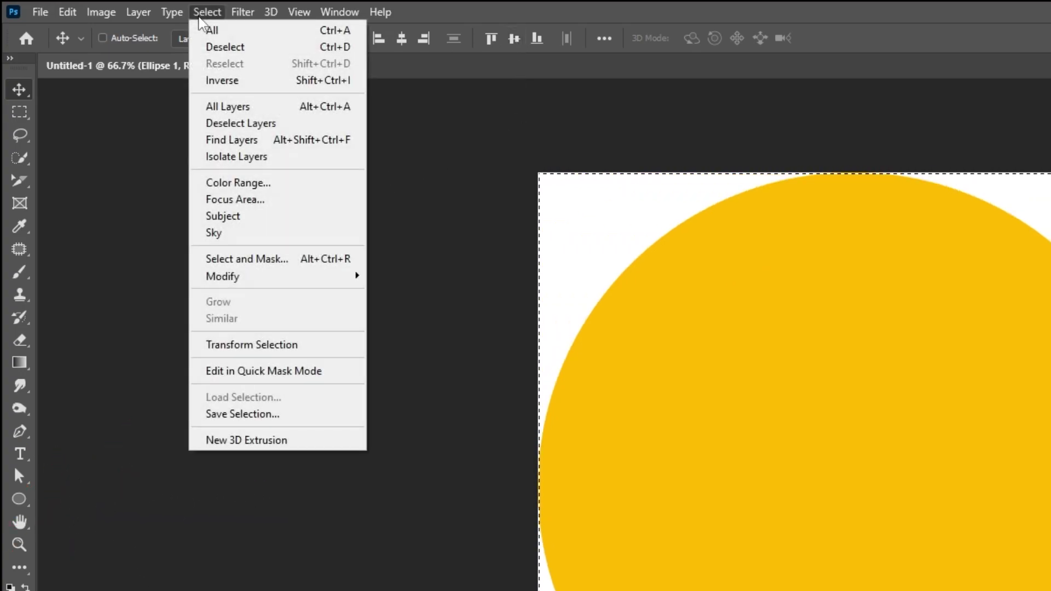
click(241, 48)
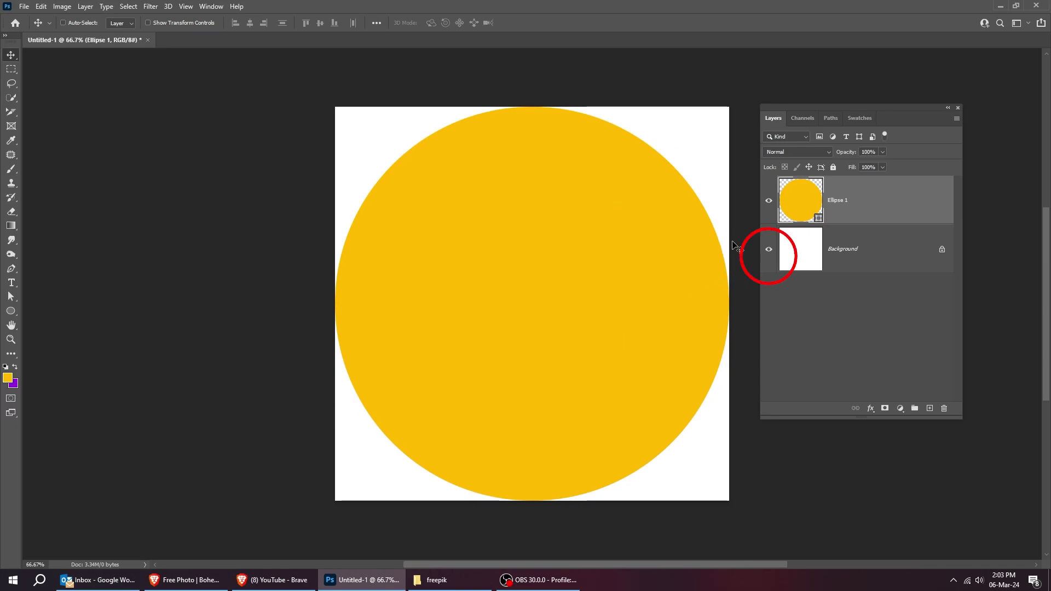
Hide the Background layer and place the woman photo into the document
click(768, 252)
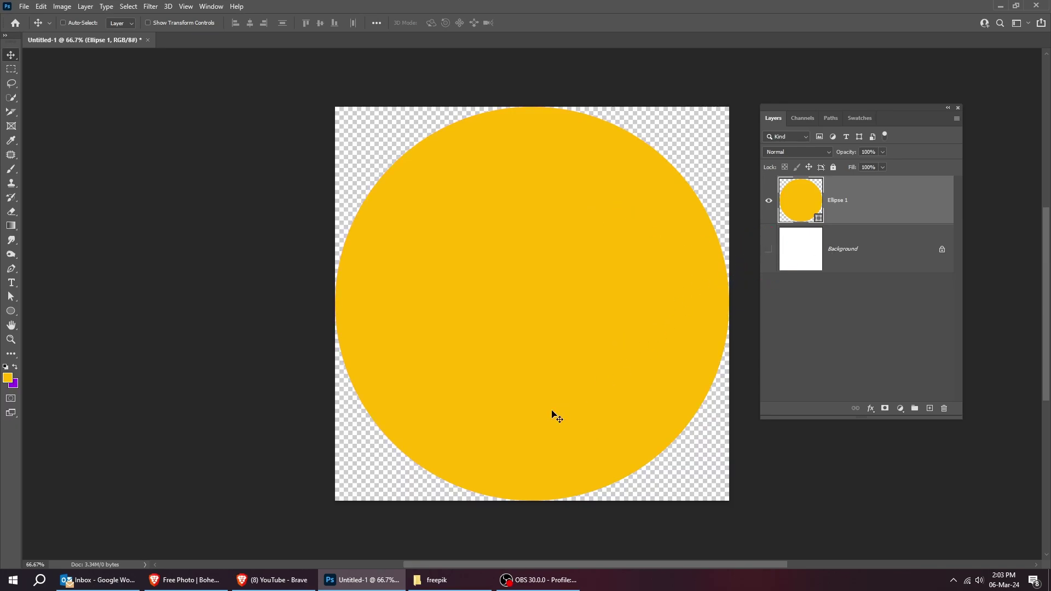
click(436, 580)
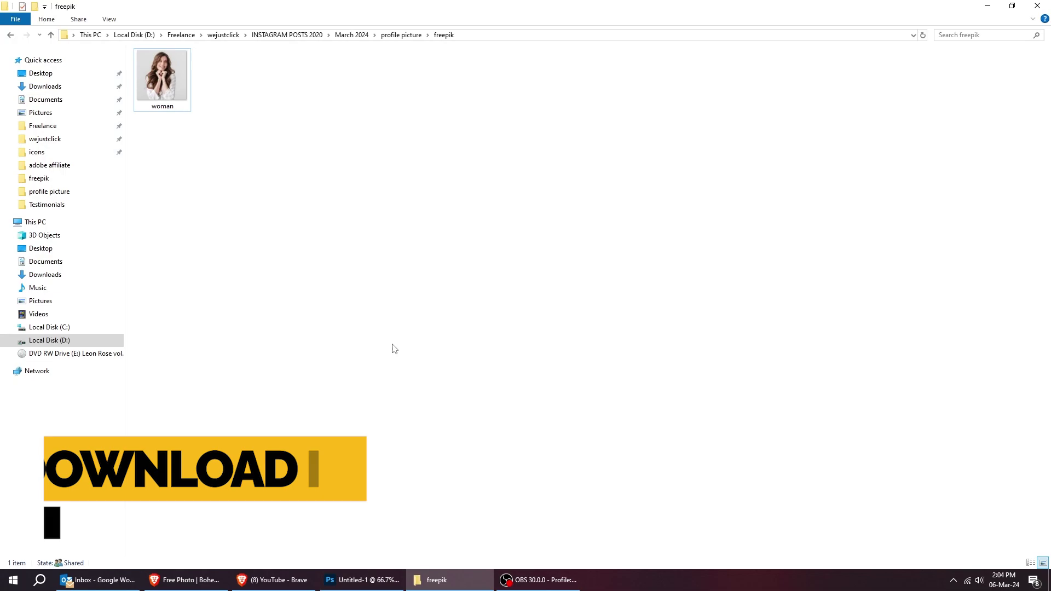
drag(184, 103, 514, 322)
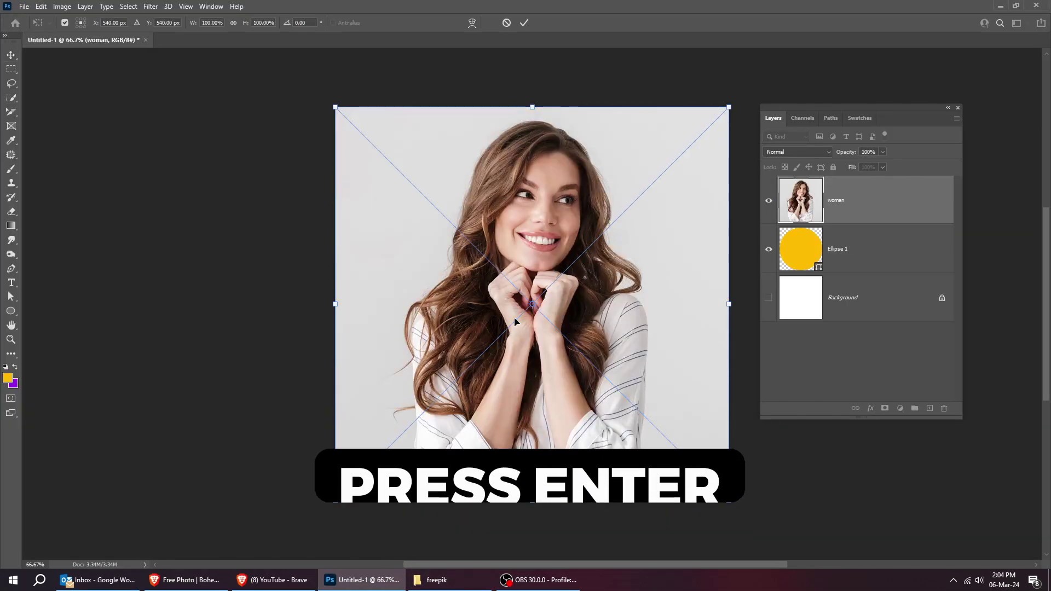
Mask out the woman's background using a Select Subject selection
key(Return)
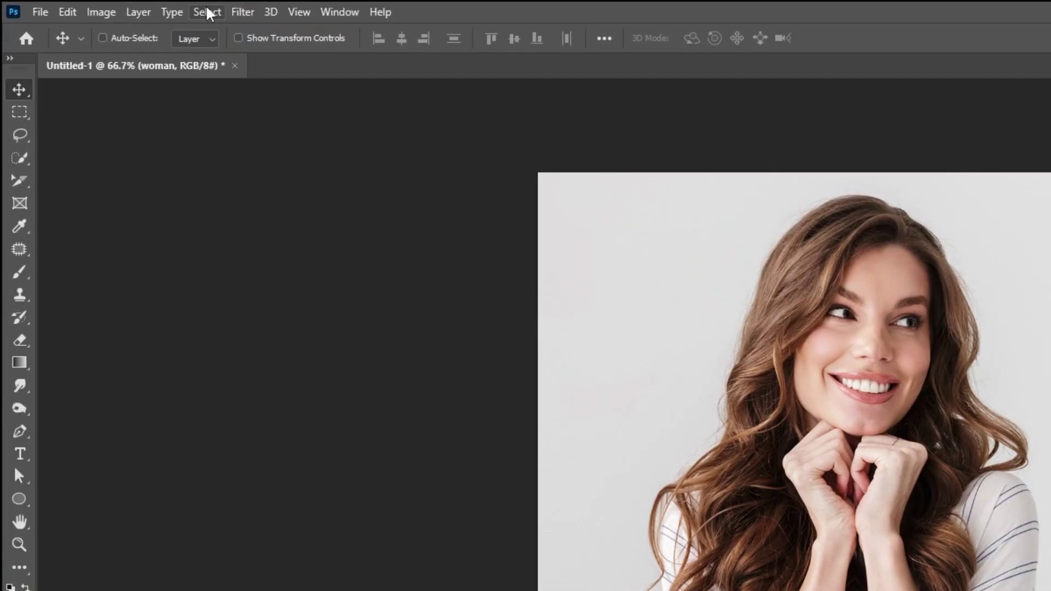
click(129, 6)
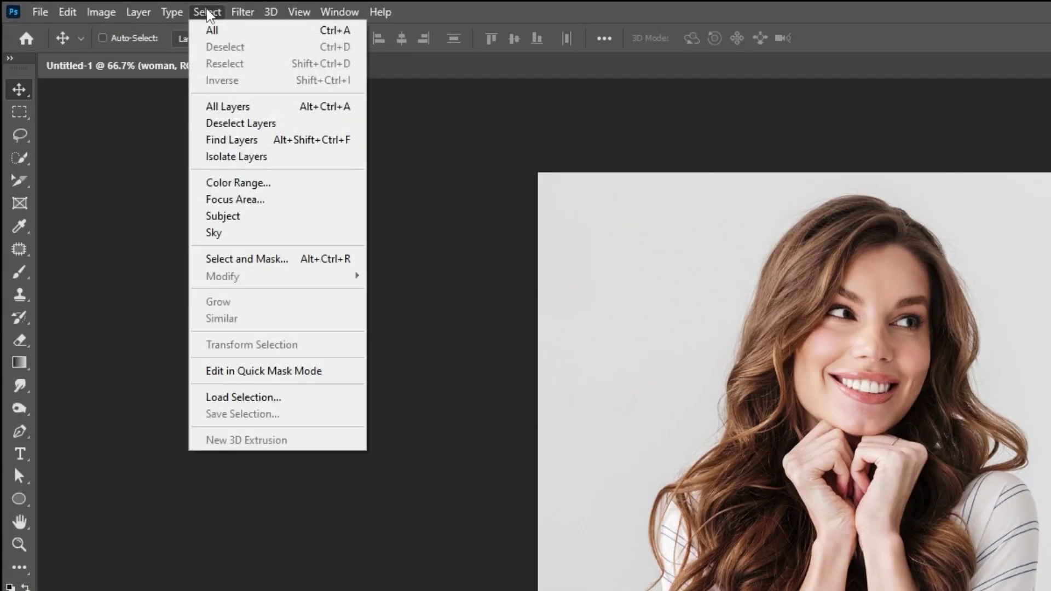
click(265, 218)
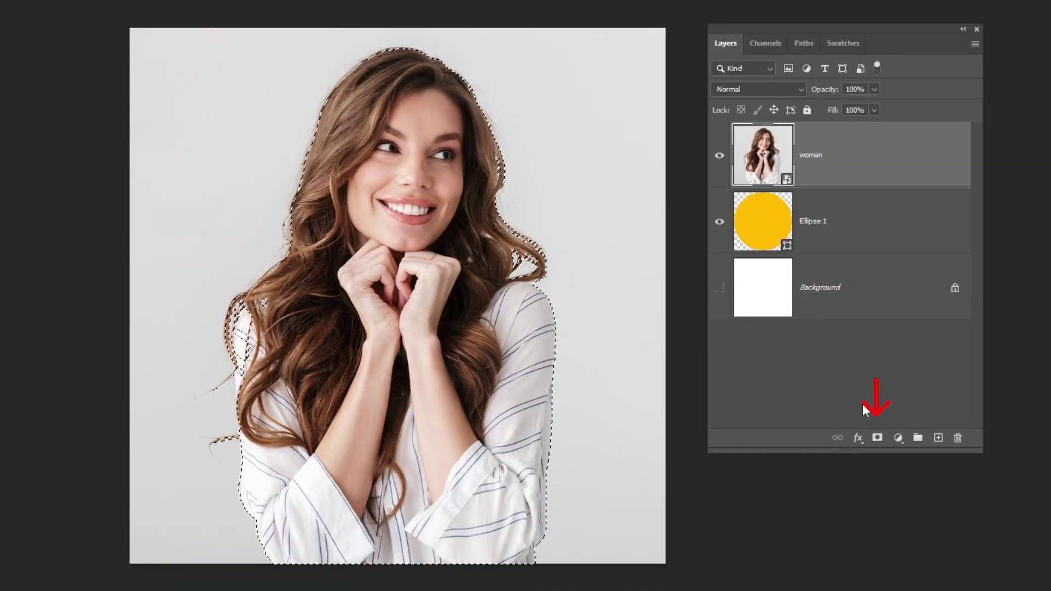
click(878, 439)
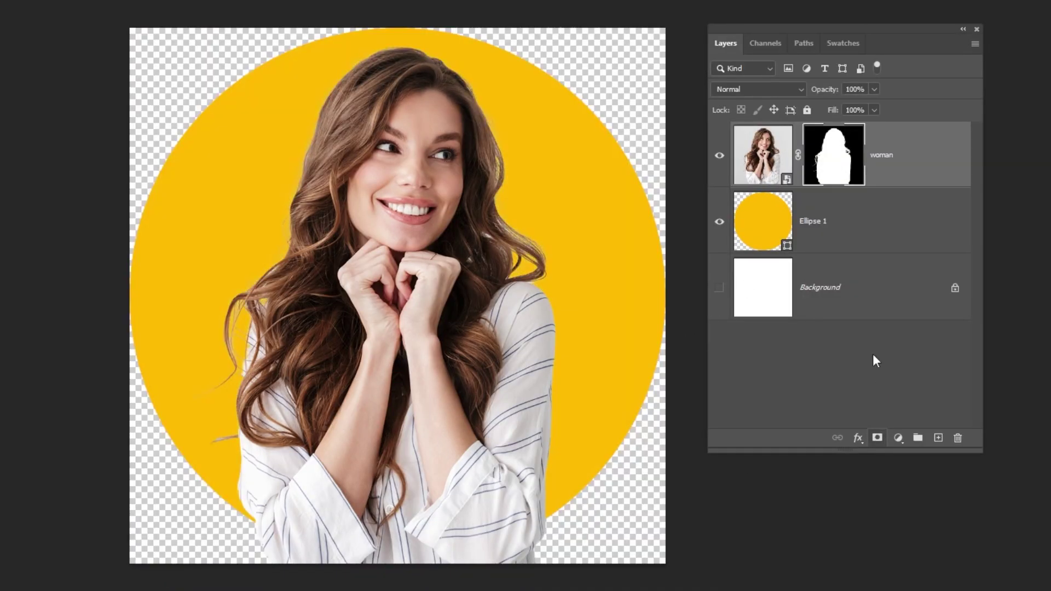
Convert the woman layer to a smart object and add a group named 'image'
right_click(880, 161)
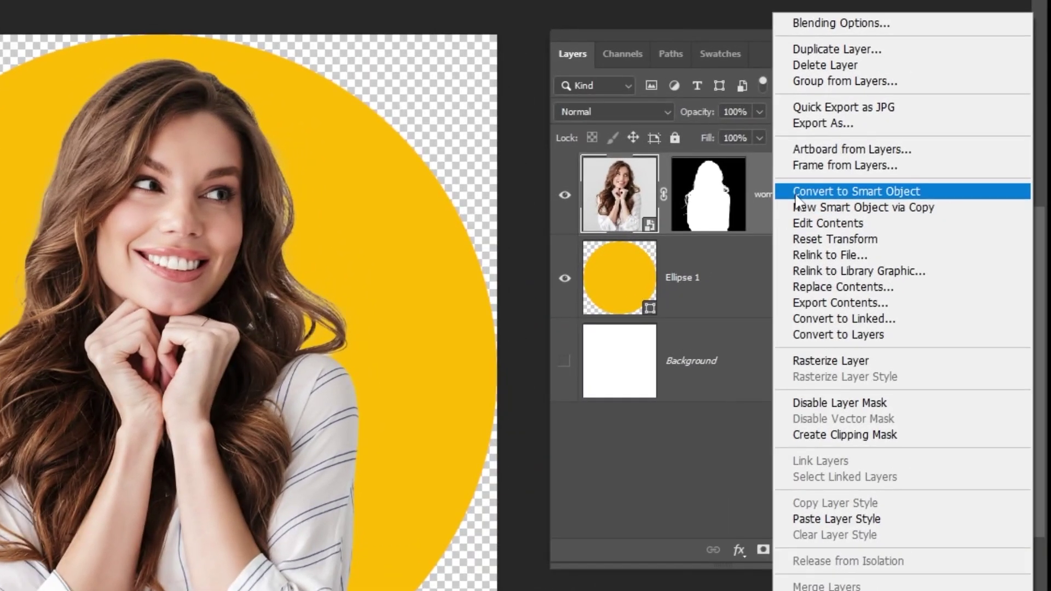
click(854, 181)
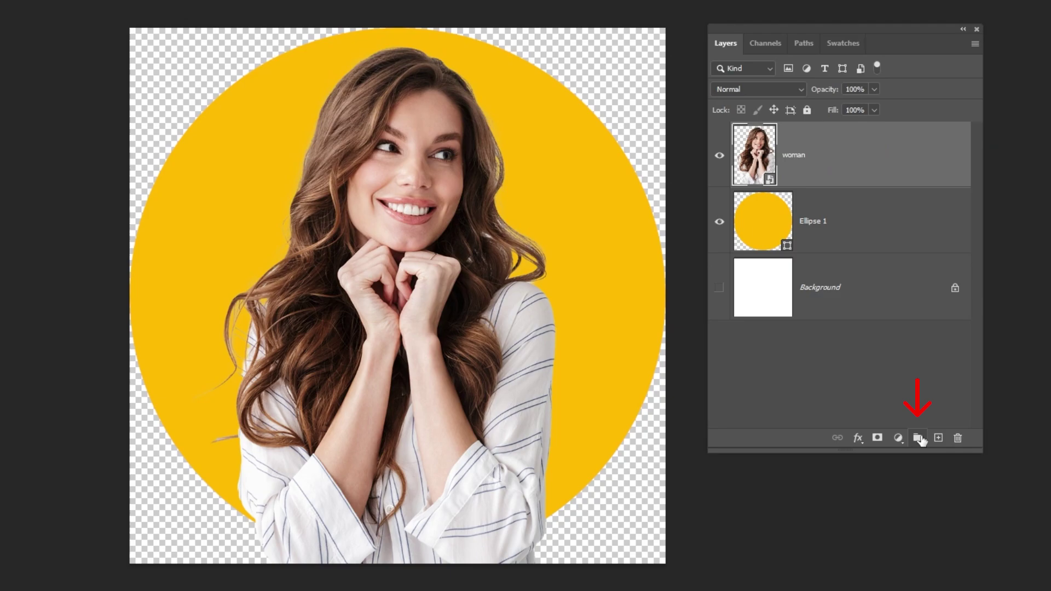
click(918, 438)
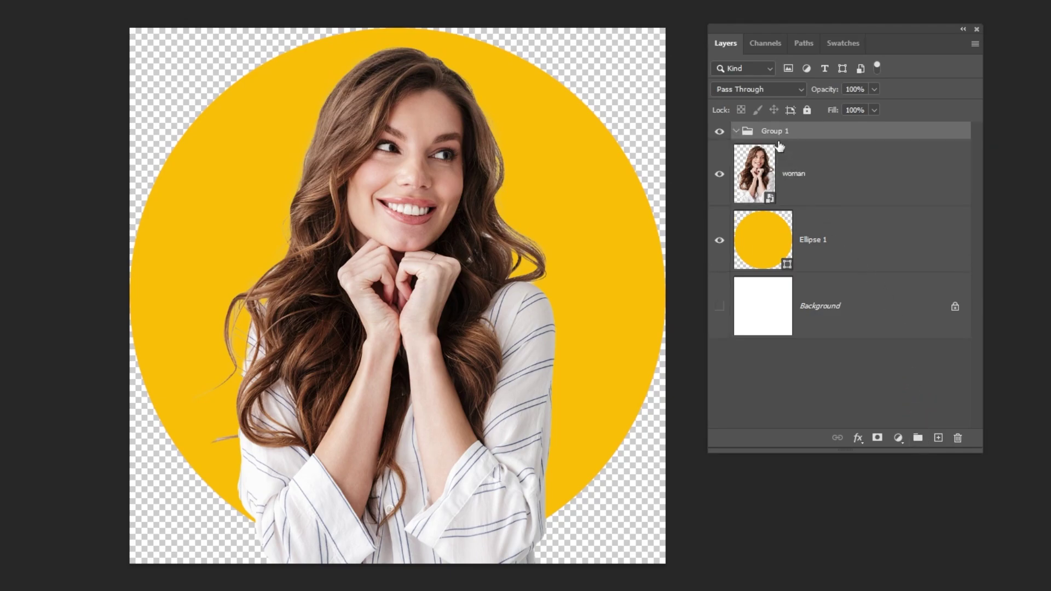
text(image)
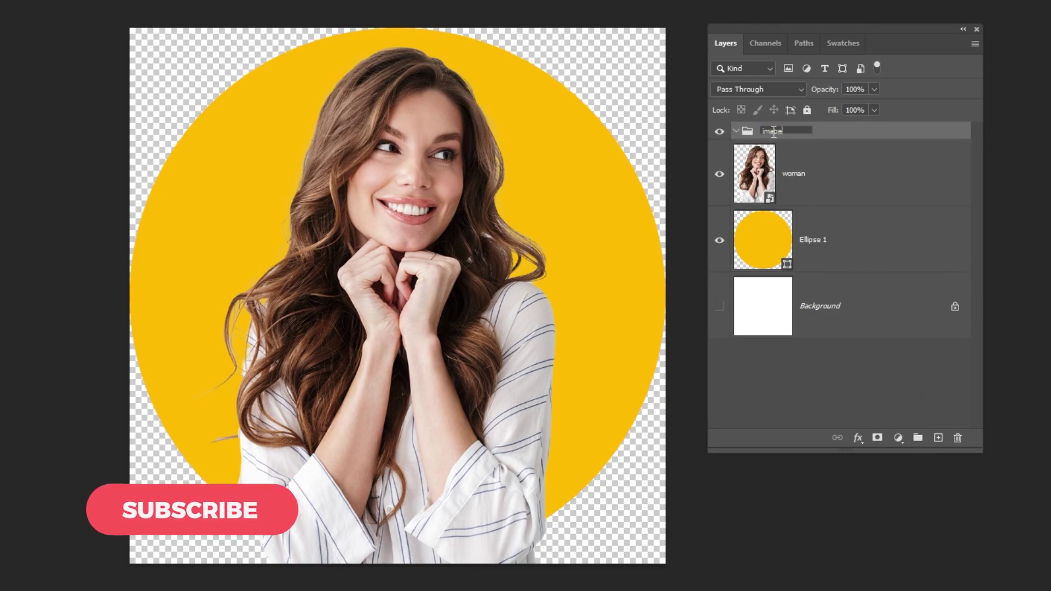
key(Return)
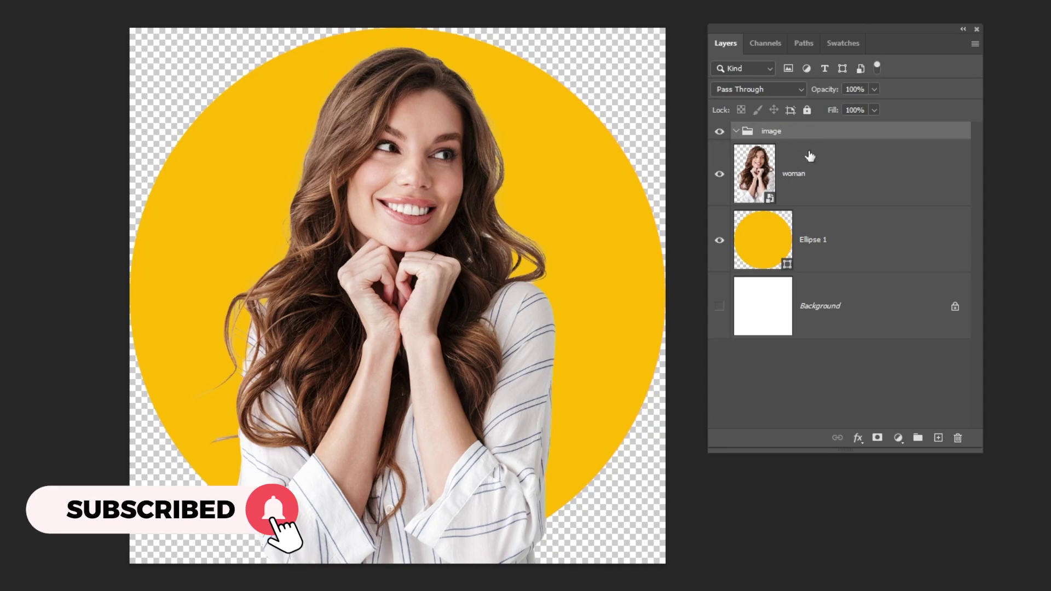
Label the image group red and move the woman layer into it
right_click(805, 133)
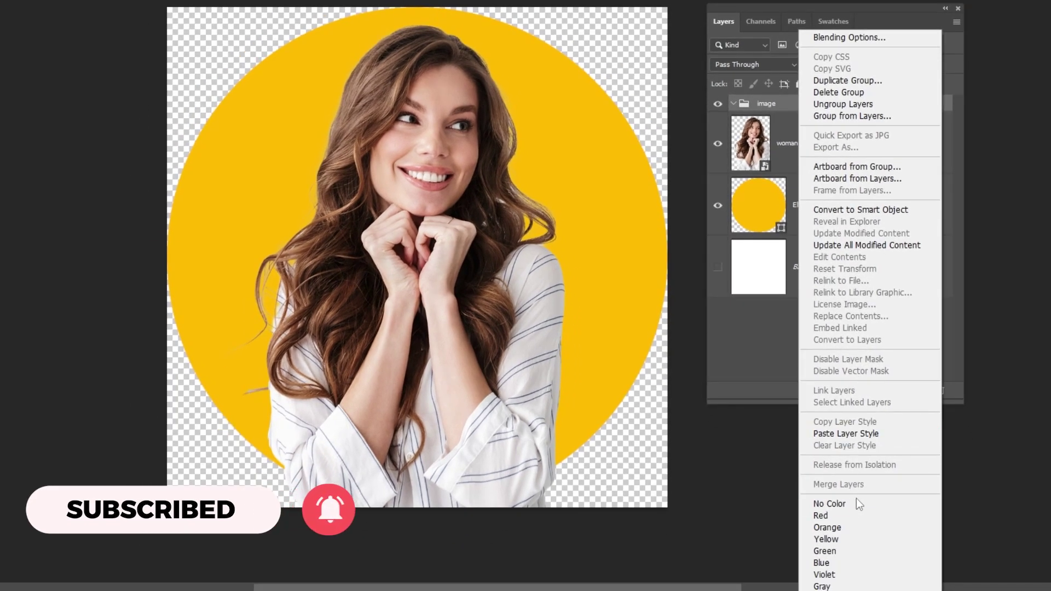
click(866, 570)
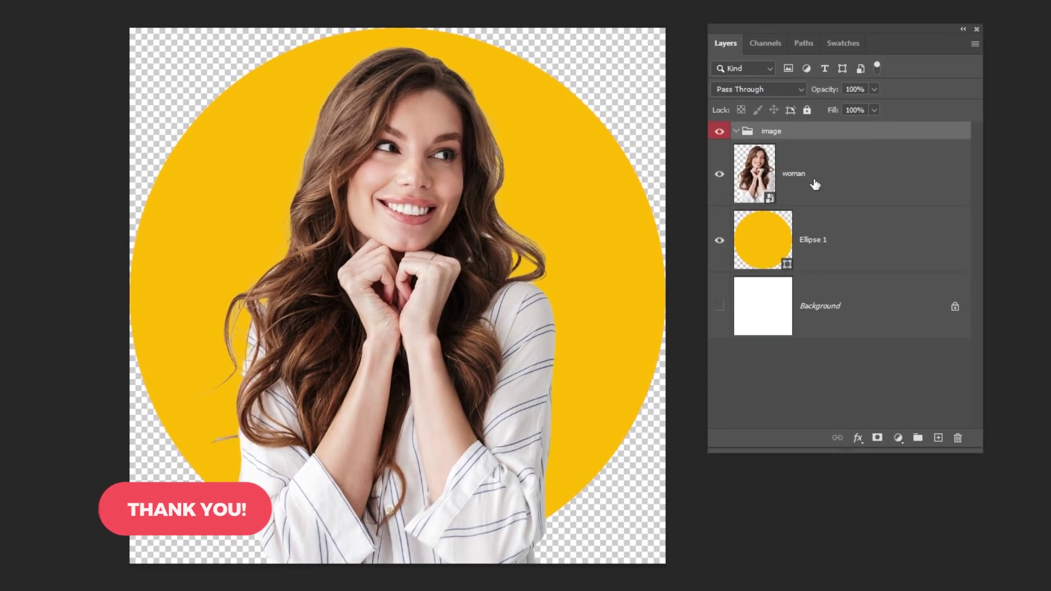
mouse_move(812, 150)
mouse_down()
mouse_move(798, 106)
mouse_move(807, 136)
mouse_up()
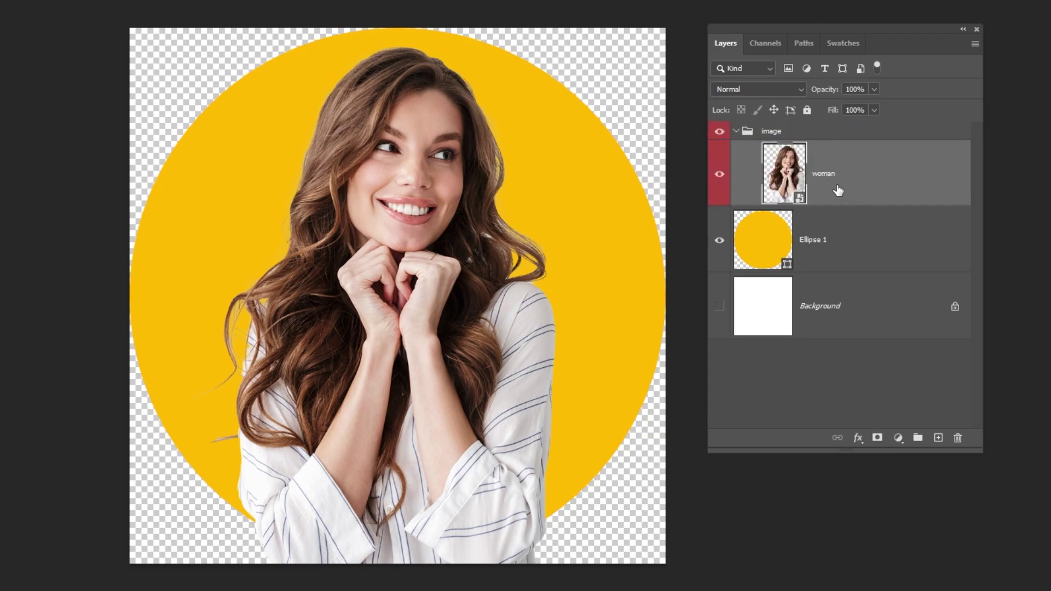
Mask the image group to the Ellipse 1 circle's outline
ctrl+click(748, 244)
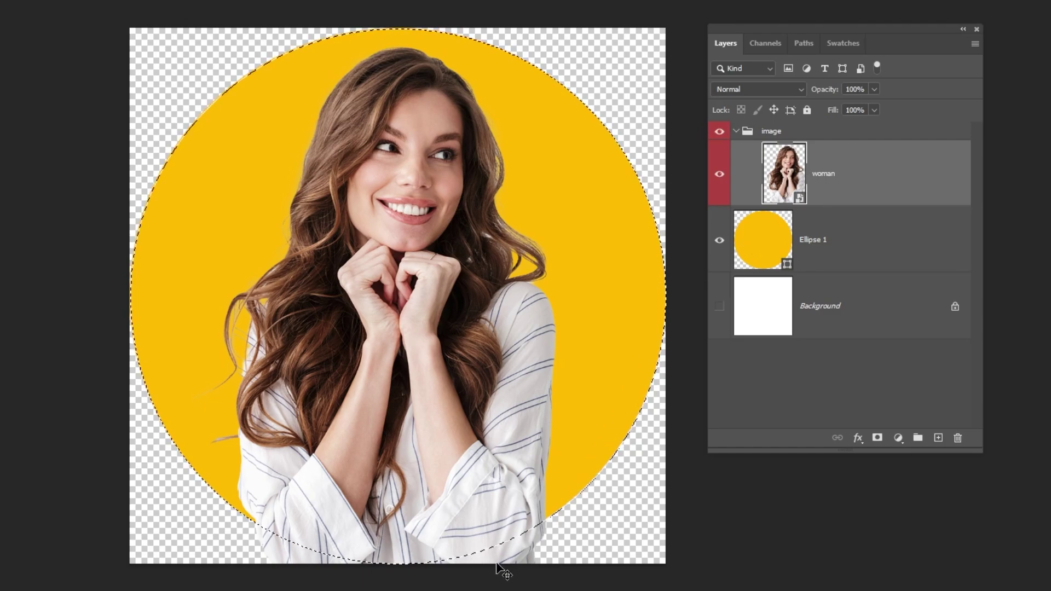
click(788, 134)
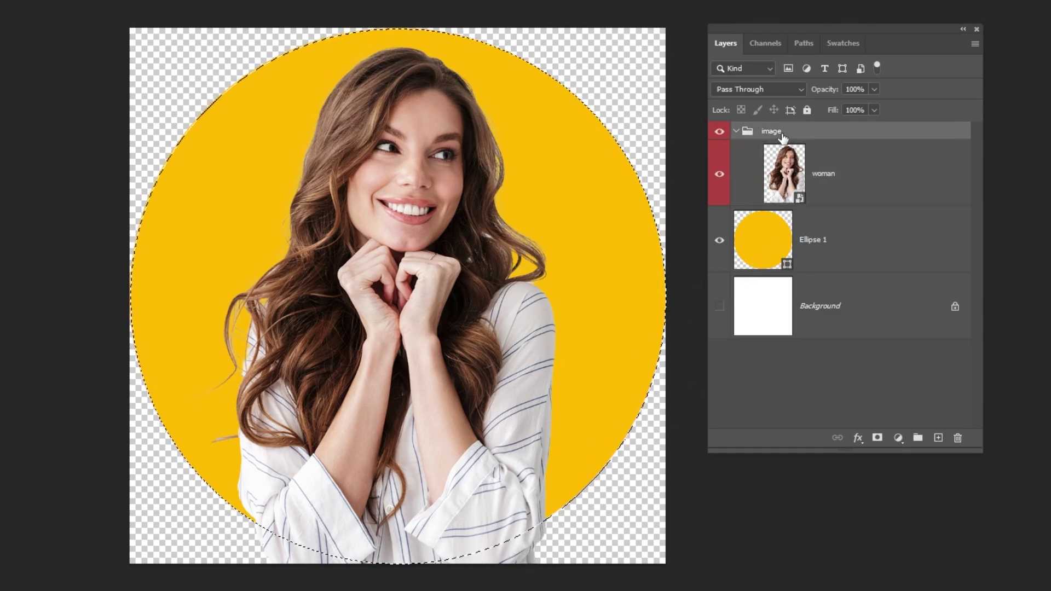
click(876, 438)
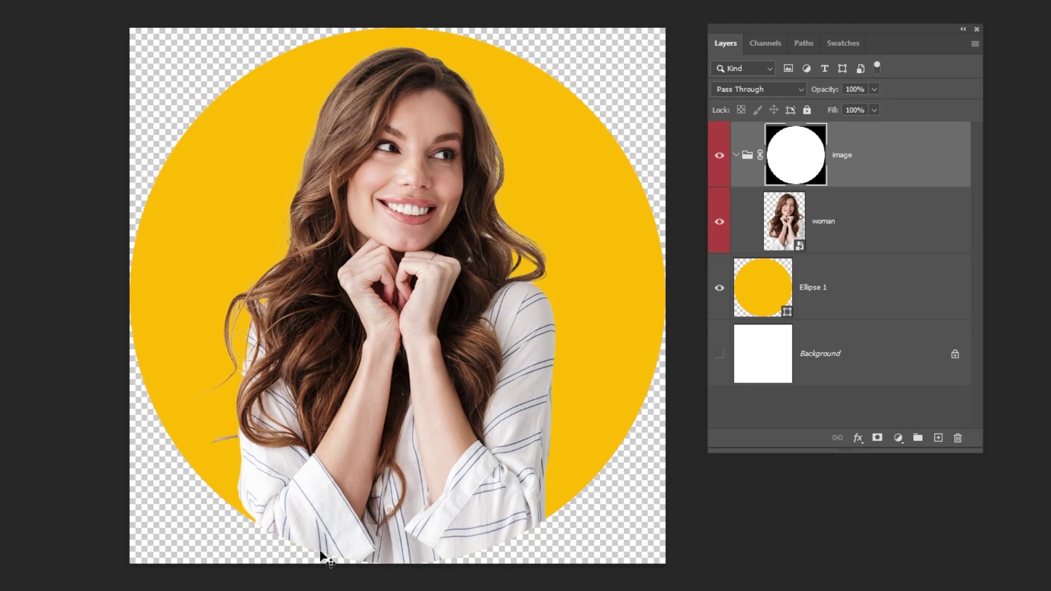
click(720, 156)
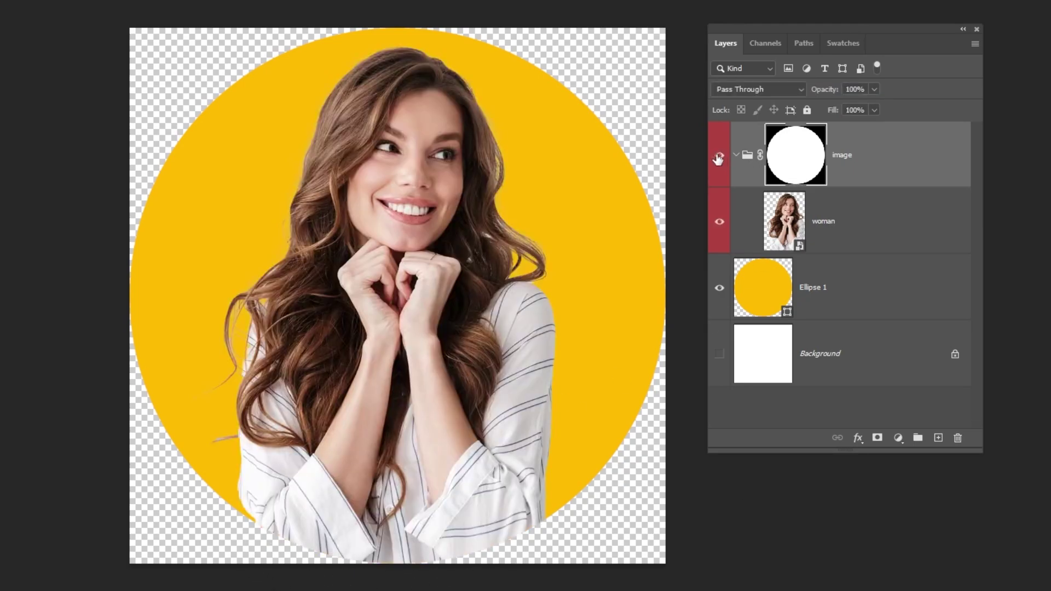
click(824, 229)
click(828, 288)
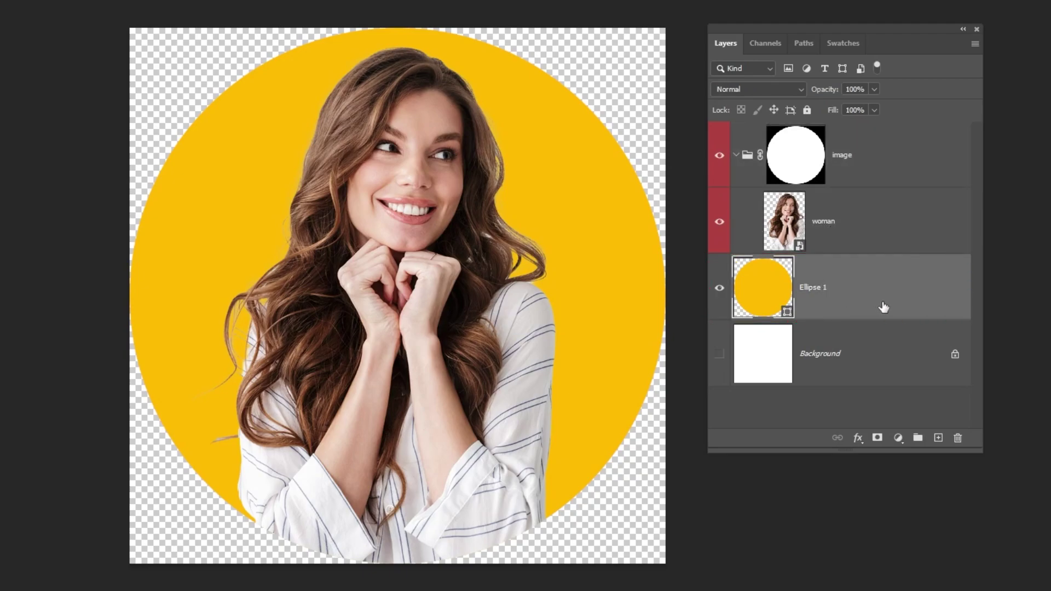
Duplicate Ellipse 1 and fill the copy with purple 9305e2
drag(883, 308, 937, 438)
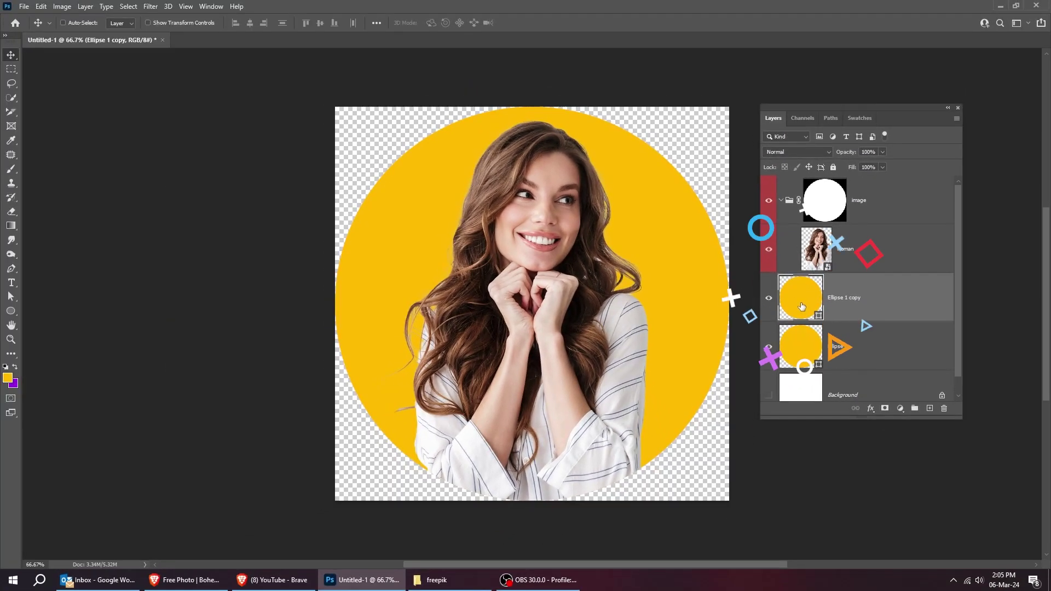
double_click(742, 297)
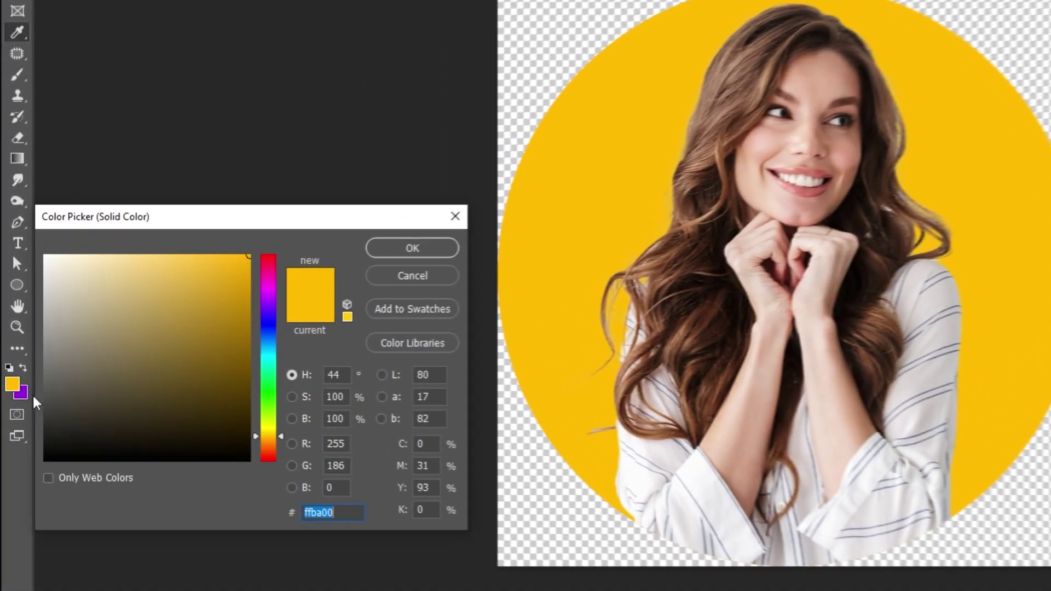
click(14, 383)
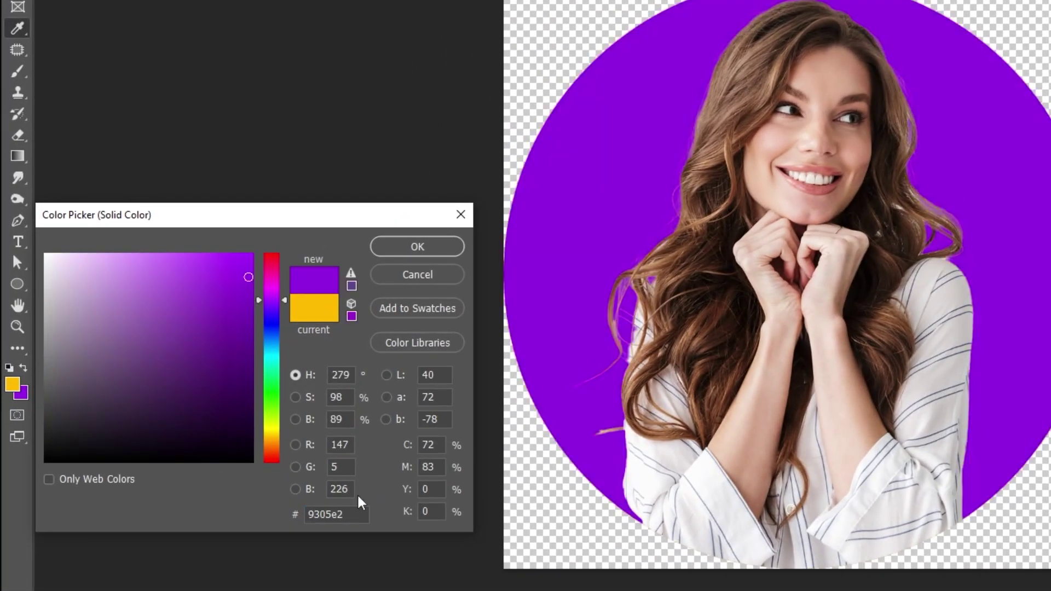
click(423, 251)
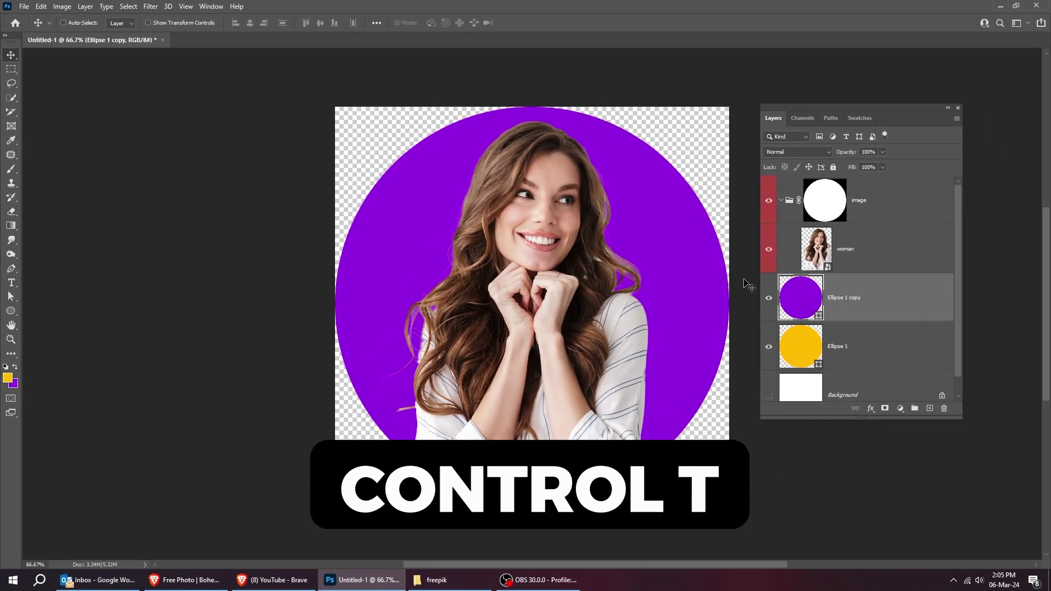
Scale the purple circle copy to about 82% around its centre
key(ctrl+t)
drag(728, 107, 697, 148)
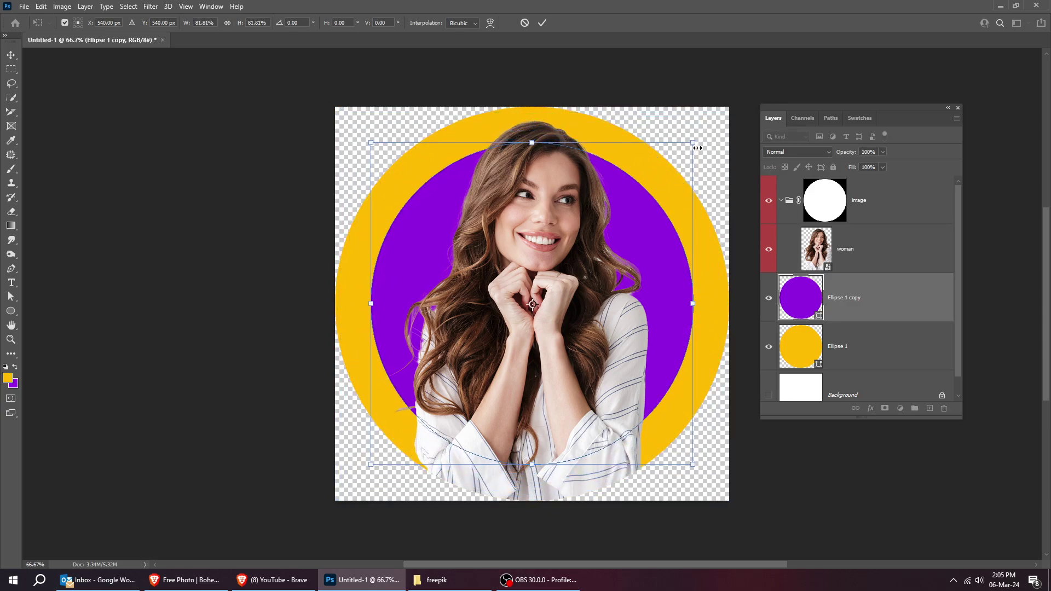
key(Return)
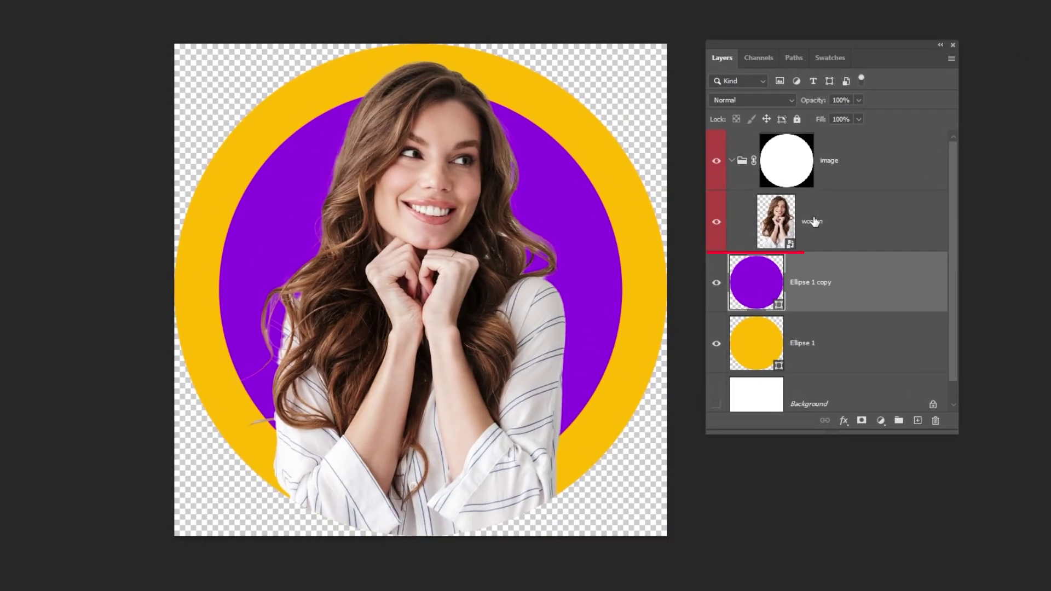
Add a Levels adjustment clipped to the woman layer
click(851, 249)
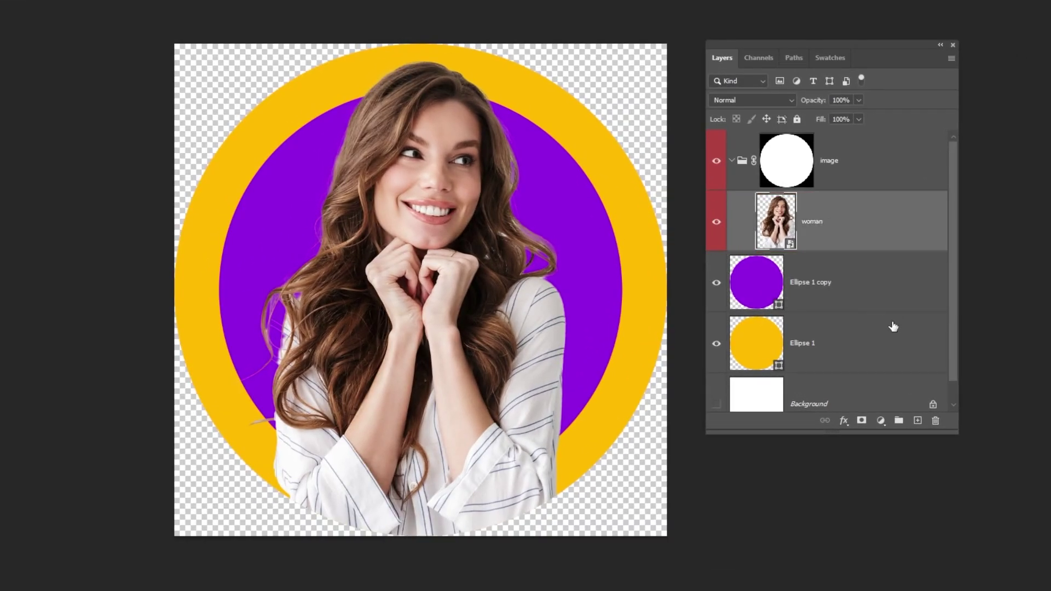
click(883, 420)
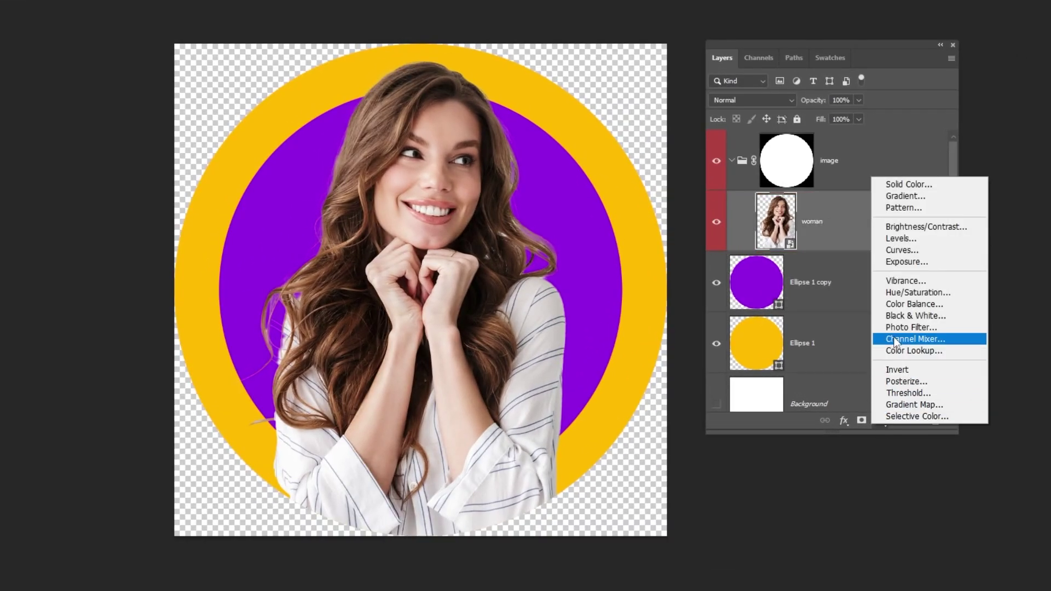
click(898, 239)
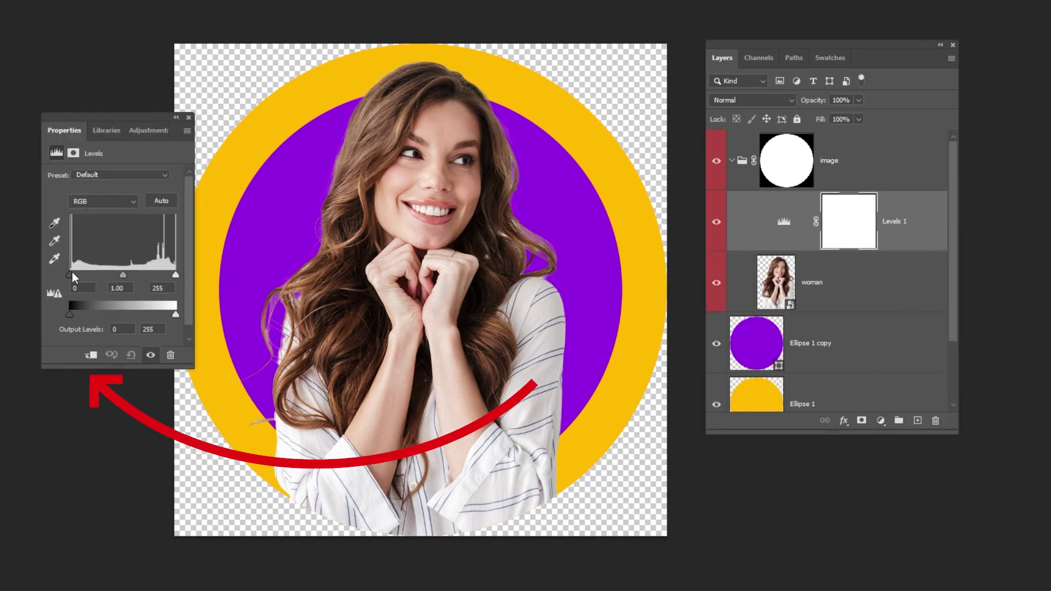
click(91, 354)
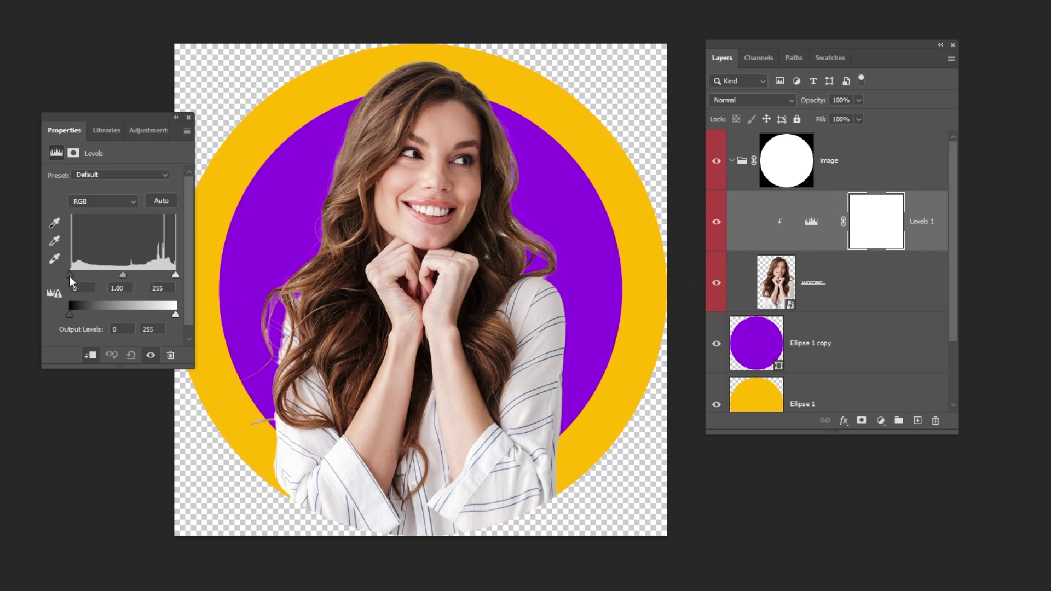
Set the Levels input values to 25, 1.00 and 245 for more contrast
drag(69, 276, 76, 275)
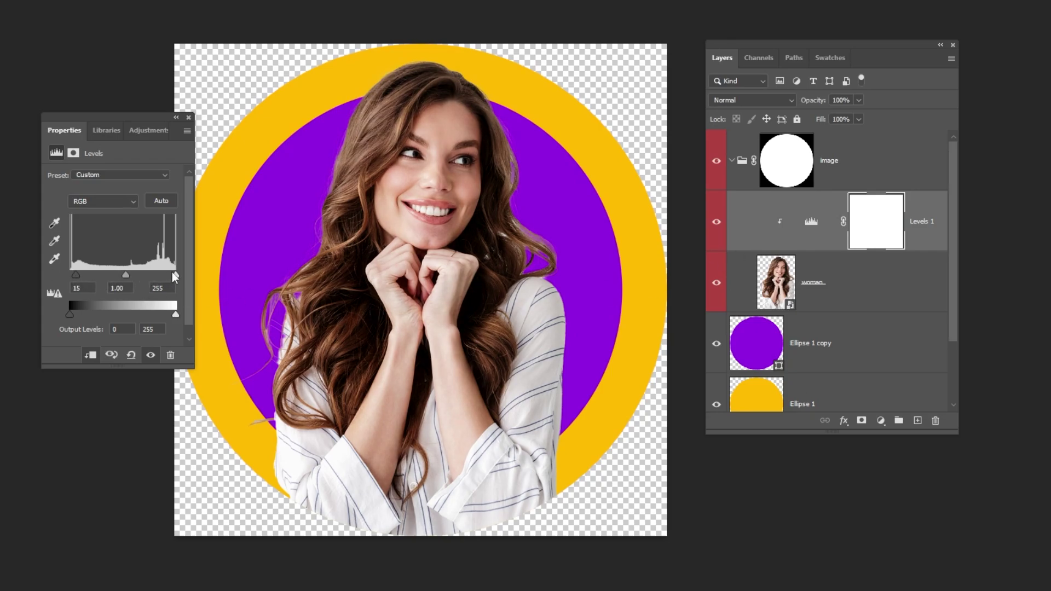
drag(174, 275, 171, 275)
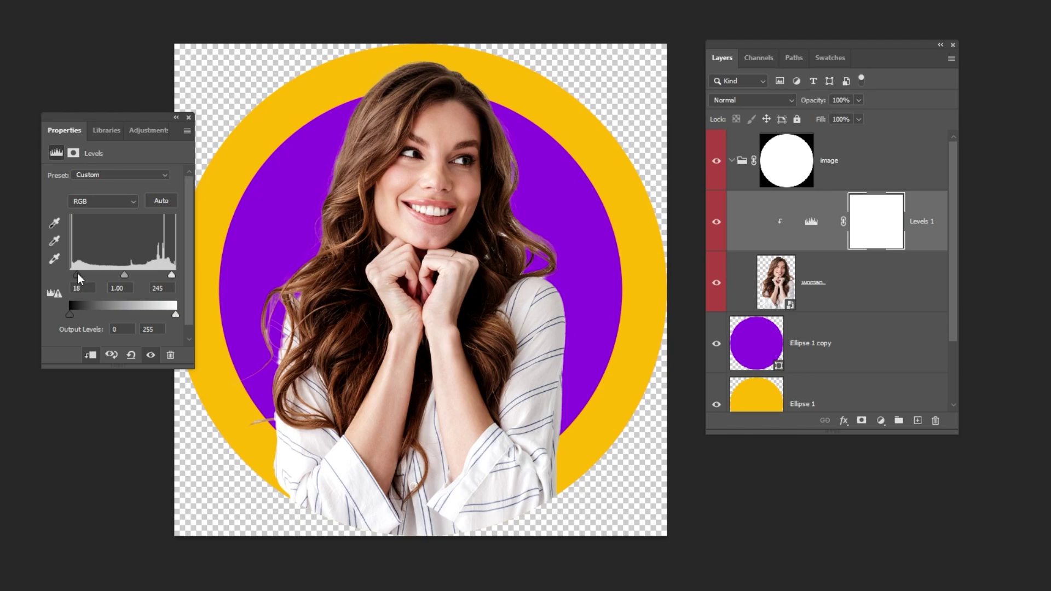
drag(77, 274, 79, 273)
click(188, 117)
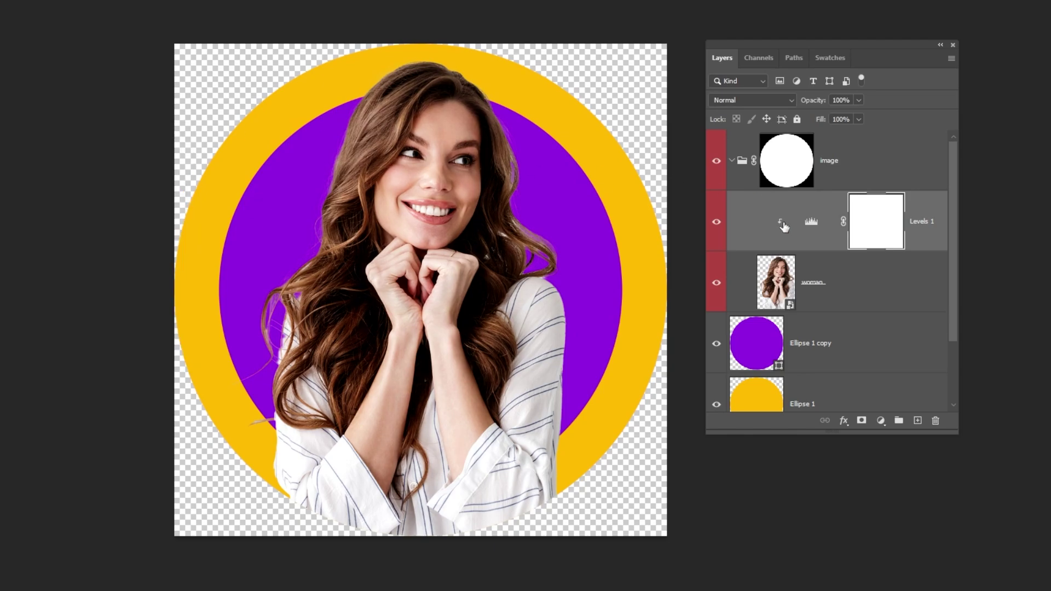
click(711, 227)
click(712, 226)
click(826, 287)
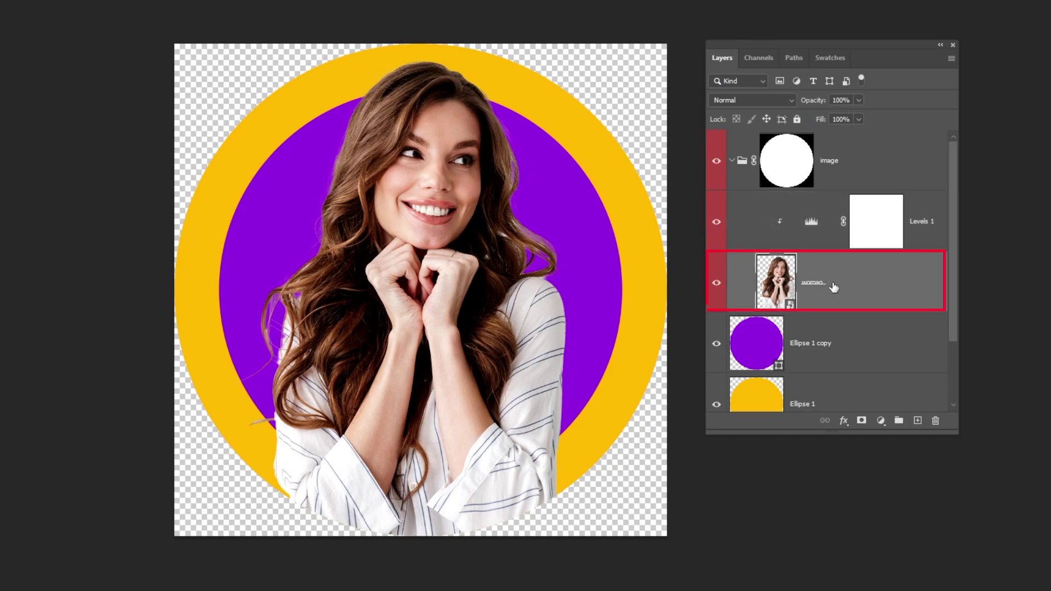
Add a drop shadow to the woman: 24% opacity, 176° angle, 55 px distance, 9 px size
click(844, 420)
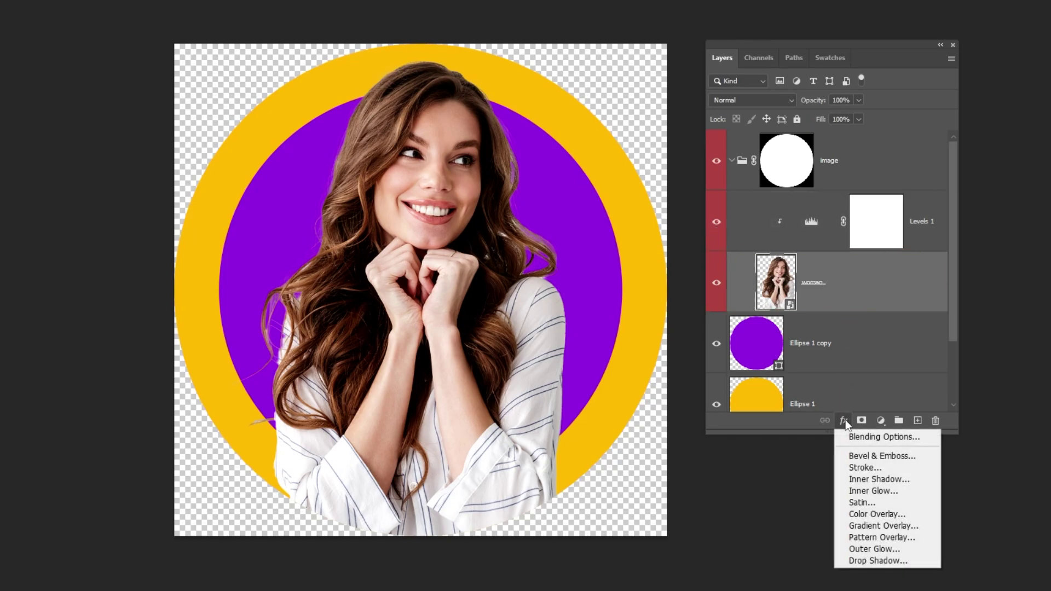
click(877, 560)
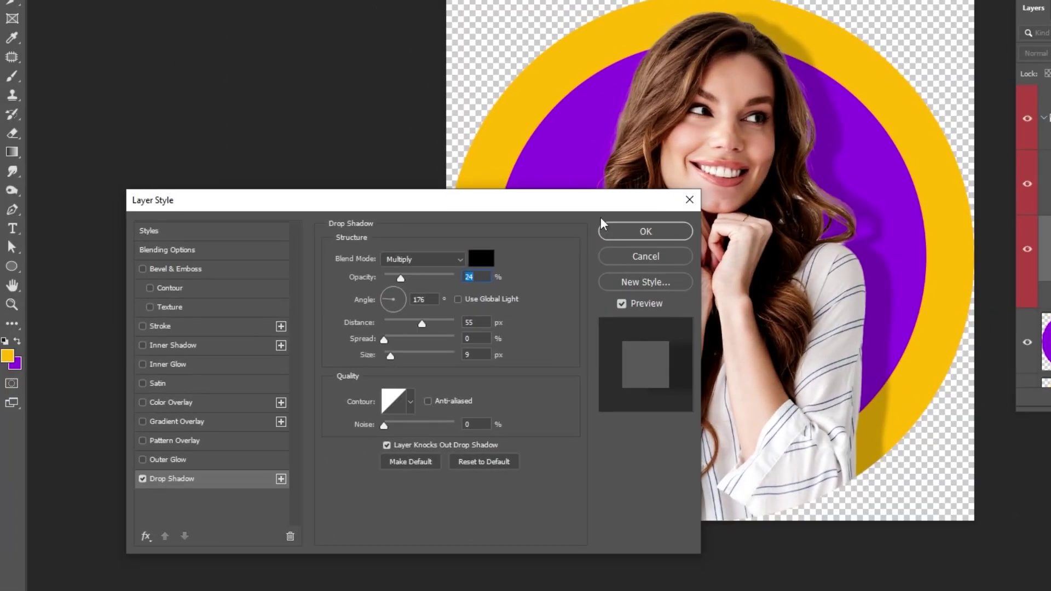
drag(599, 217, 399, 157)
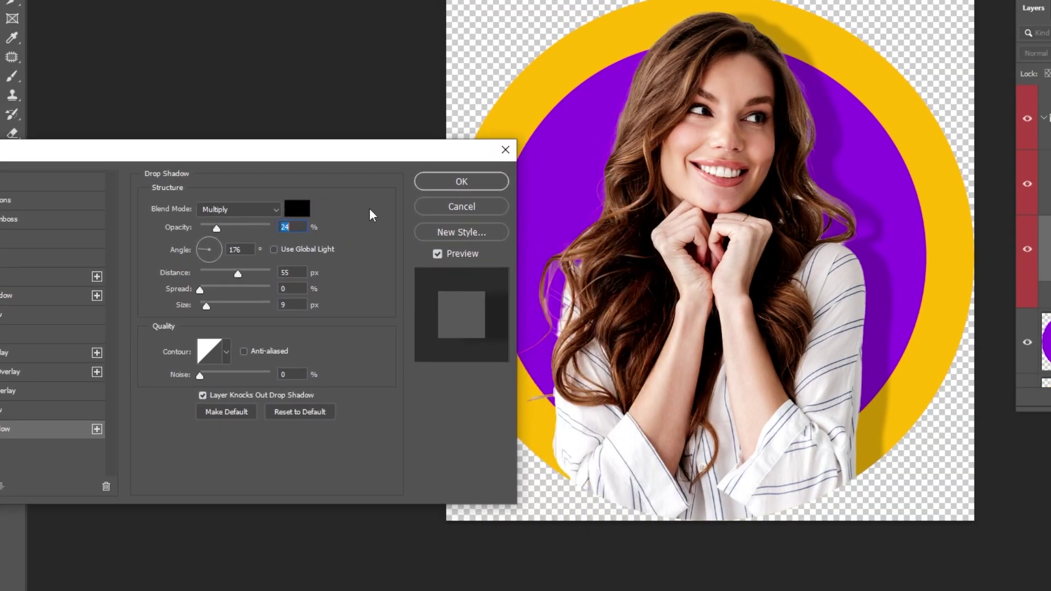
click(292, 229)
click(438, 180)
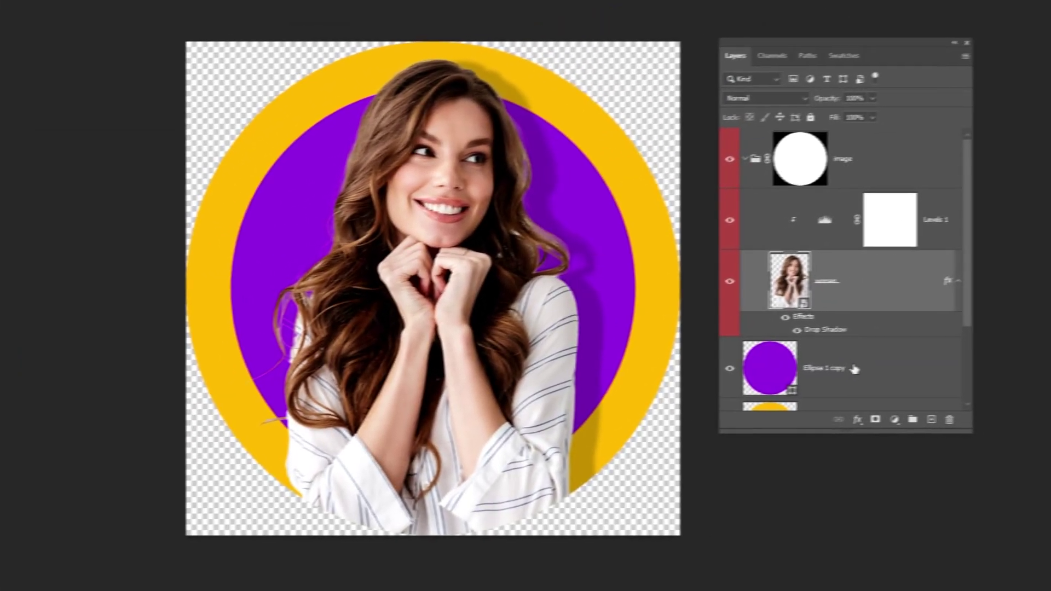
click(852, 369)
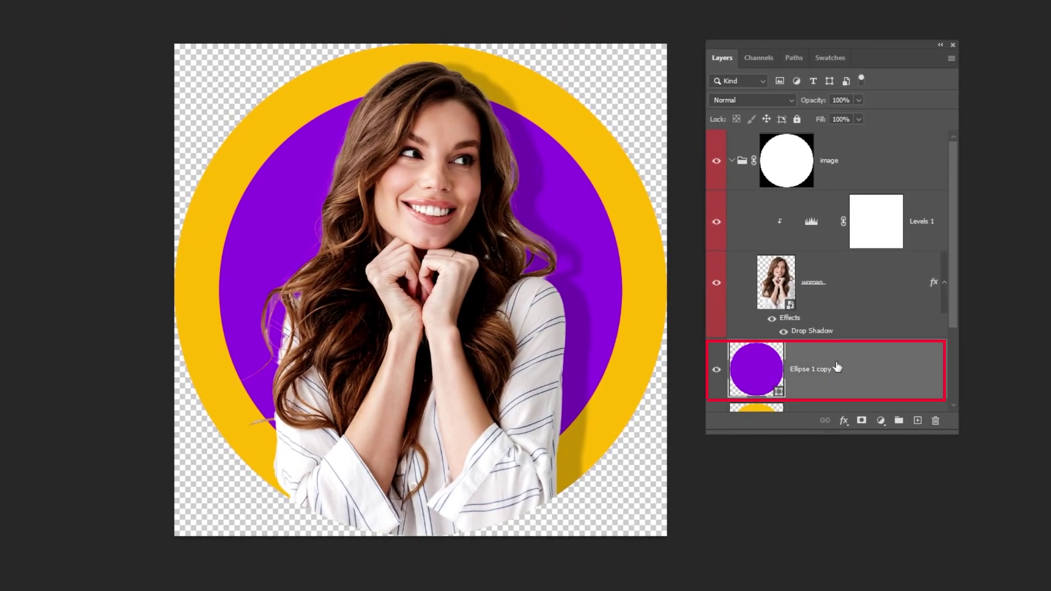
Add a drop shadow to the purple circle, reset it to defaults and make it black
click(733, 160)
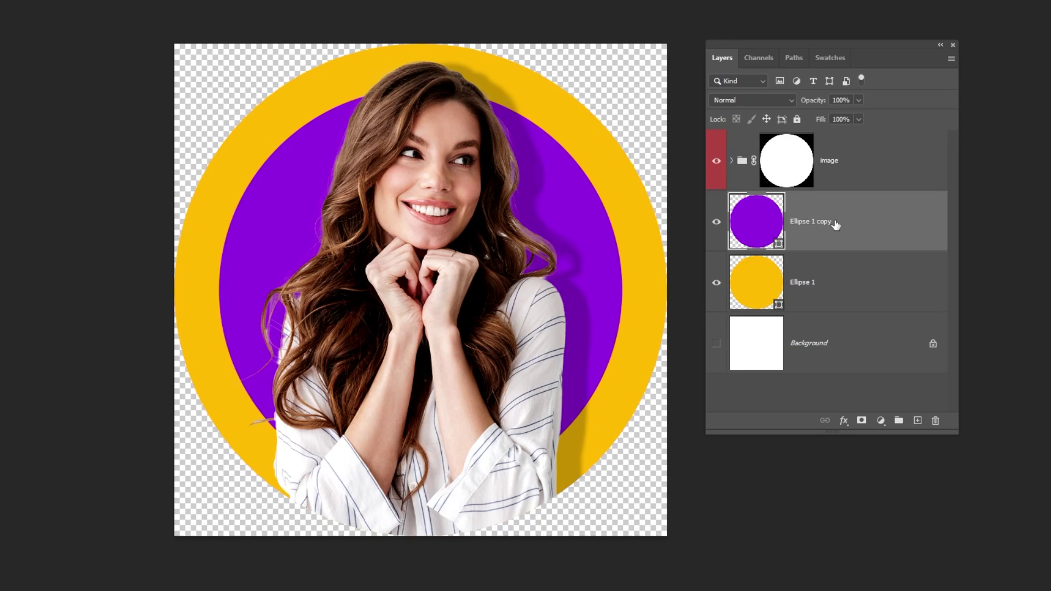
click(844, 420)
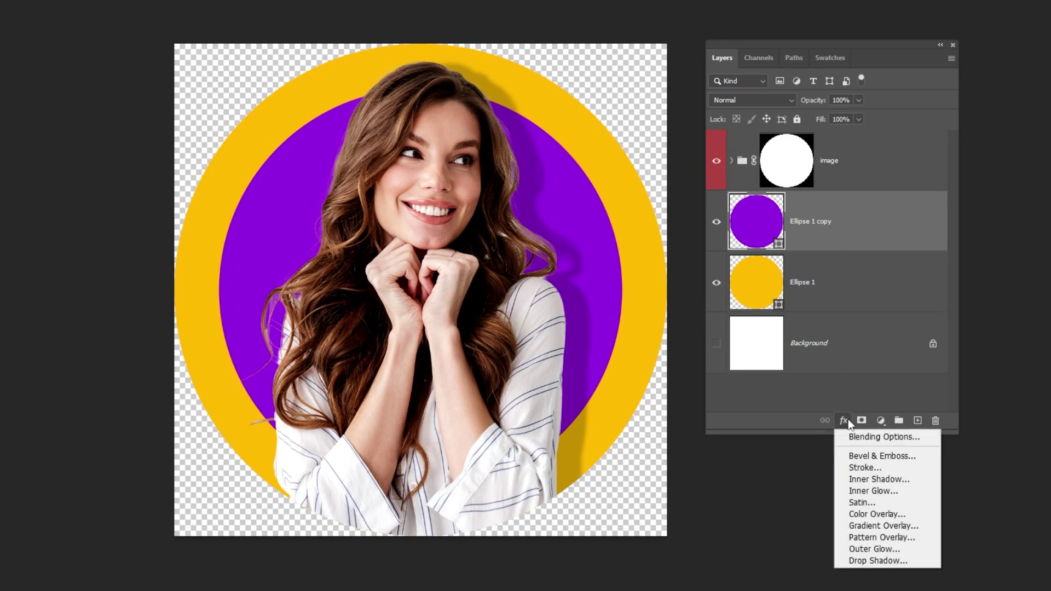
click(858, 561)
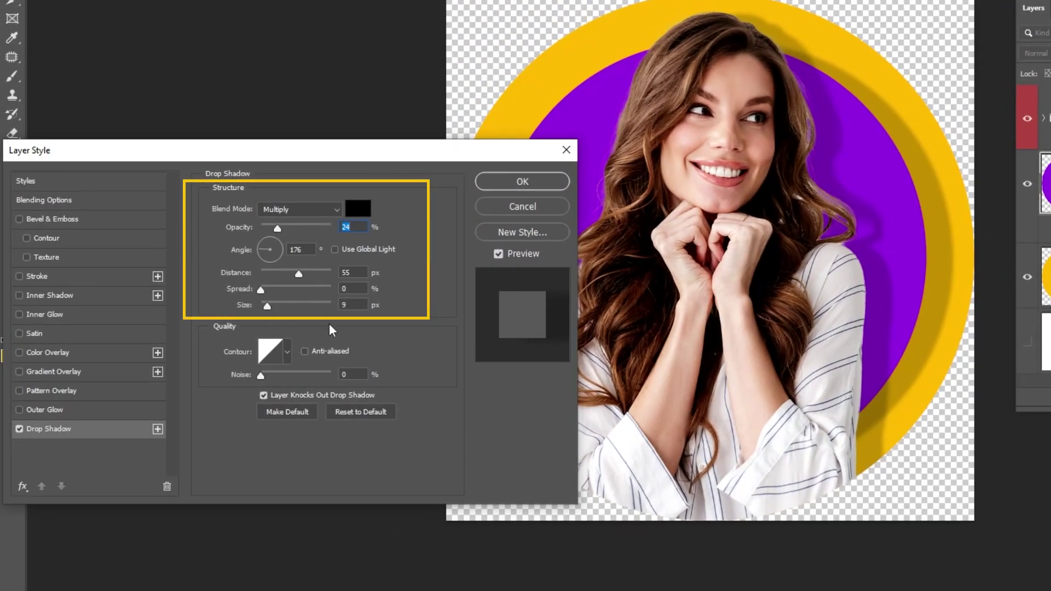
click(363, 411)
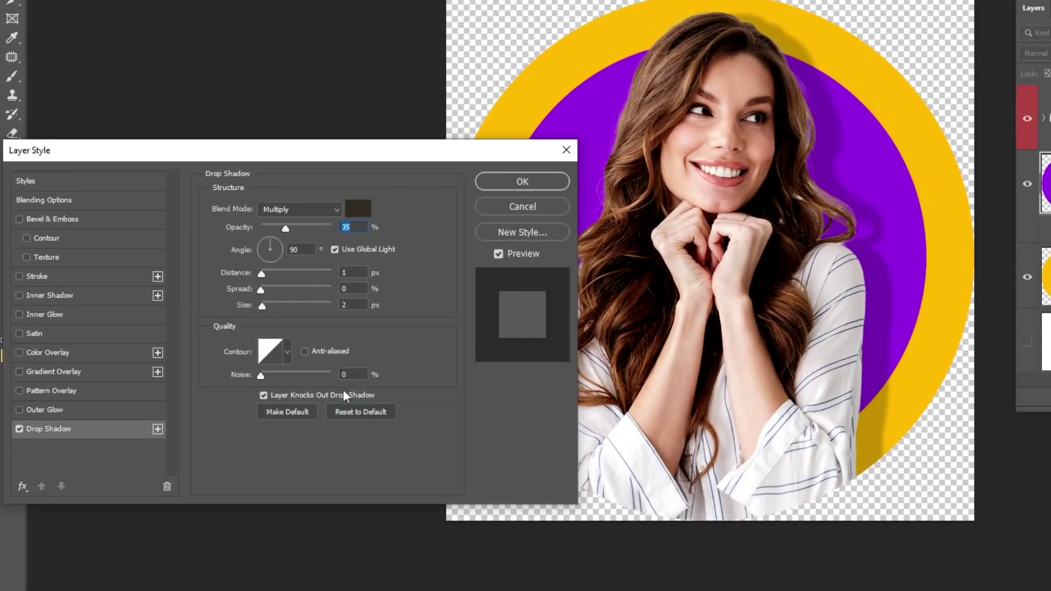
drag(267, 305, 272, 304)
click(360, 210)
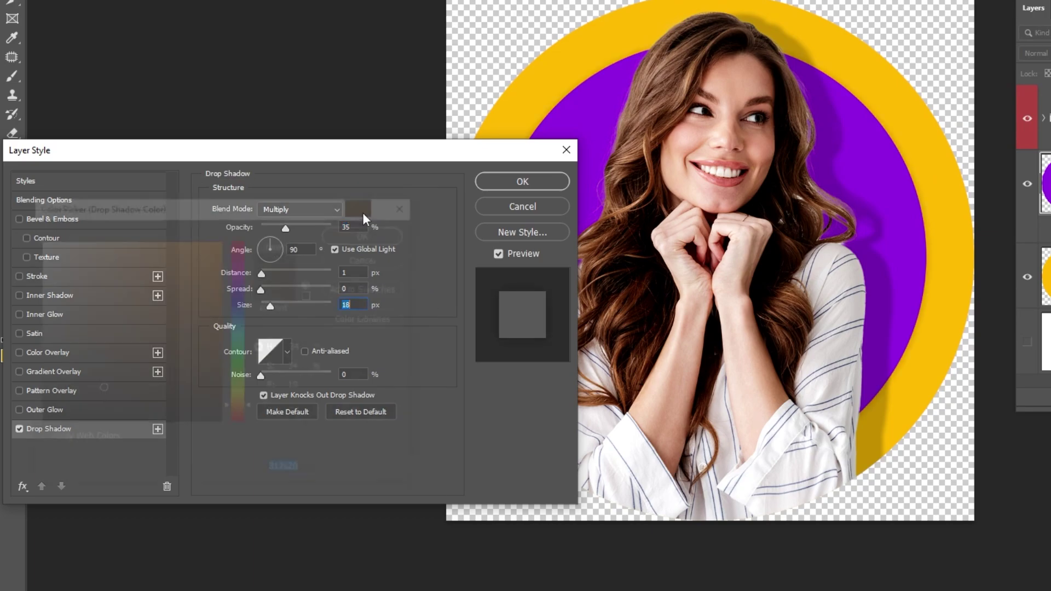
mouse_move(99, 386)
mouse_down()
mouse_move(24, 402)
mouse_move(17, 430)
mouse_up()
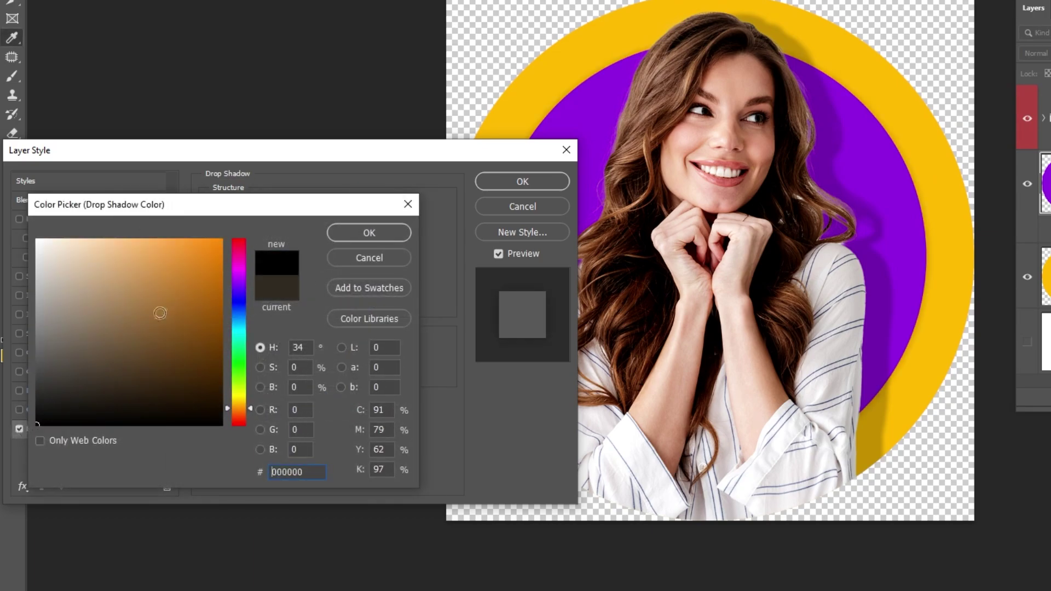
click(336, 238)
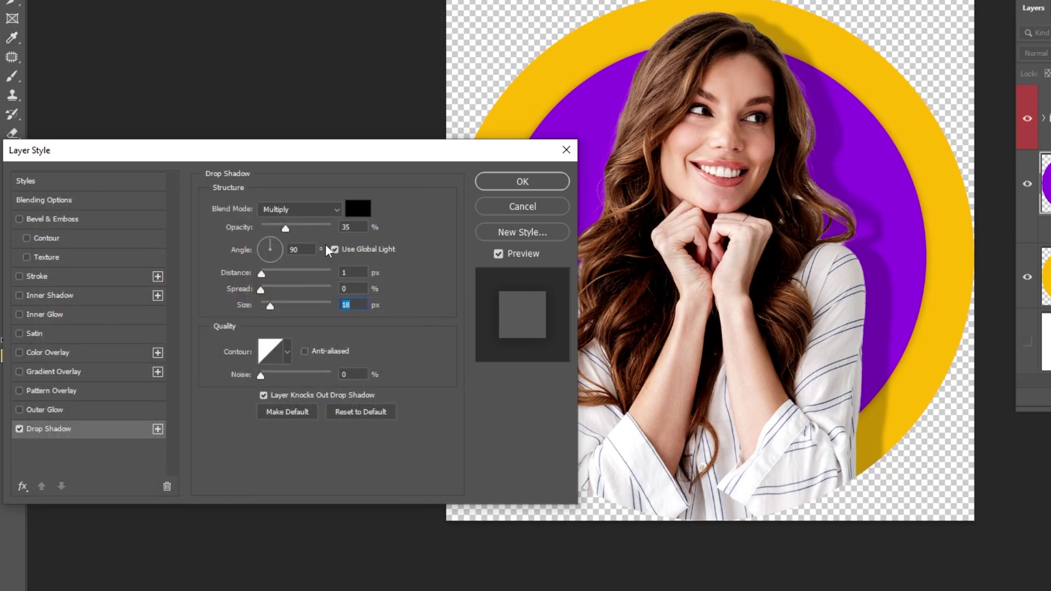
Turn off Use Global Light and set the shadow to 53% opacity and 43 px size
click(333, 250)
drag(289, 229, 304, 228)
drag(270, 305, 277, 303)
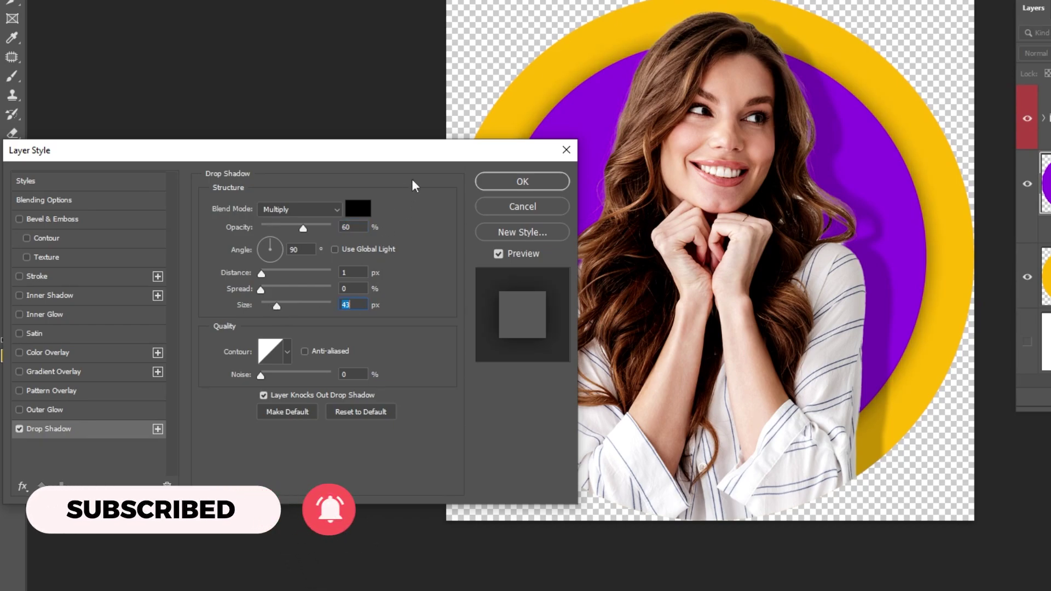
drag(416, 153, 315, 156)
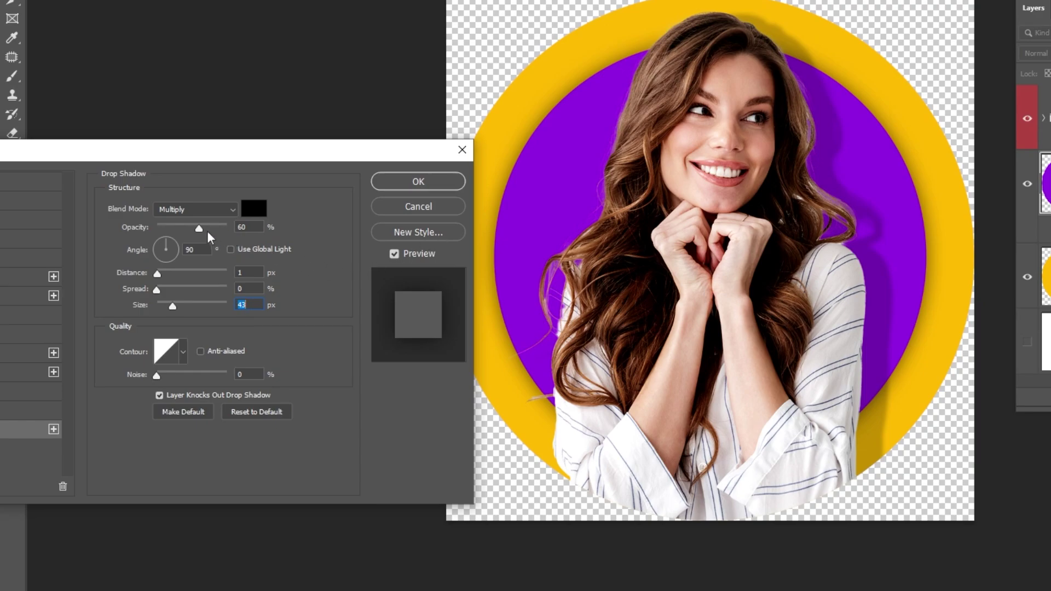
drag(228, 226, 194, 229)
click(394, 253)
click(394, 253)
click(419, 182)
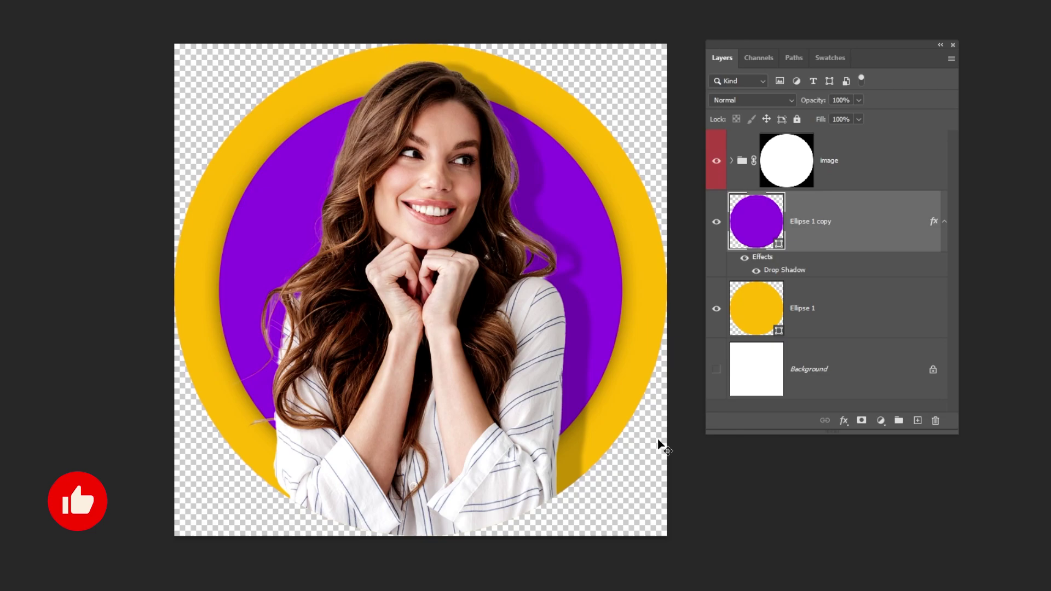
key(Tab)
key(Tab)
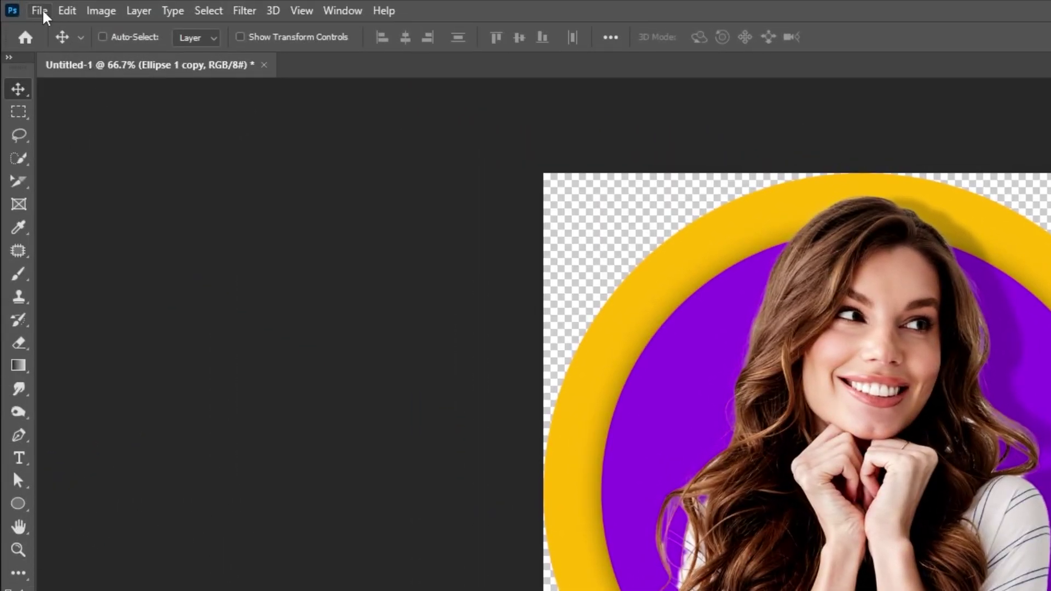
Open Save for Web (Legacy) and choose PNG-24 with transparency
click(42, 12)
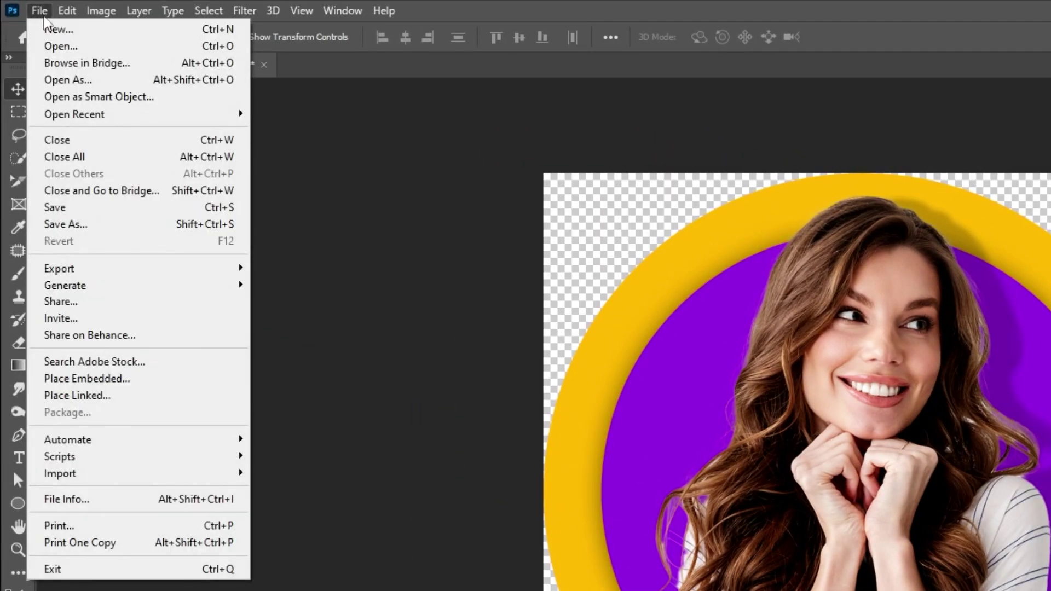
mouse_move(138, 273)
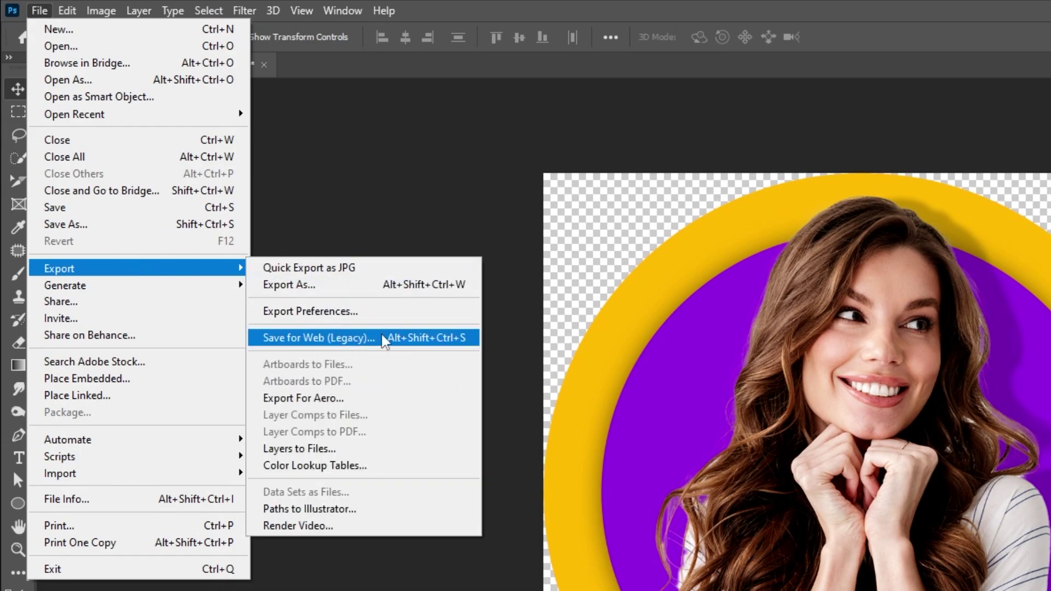
click(426, 339)
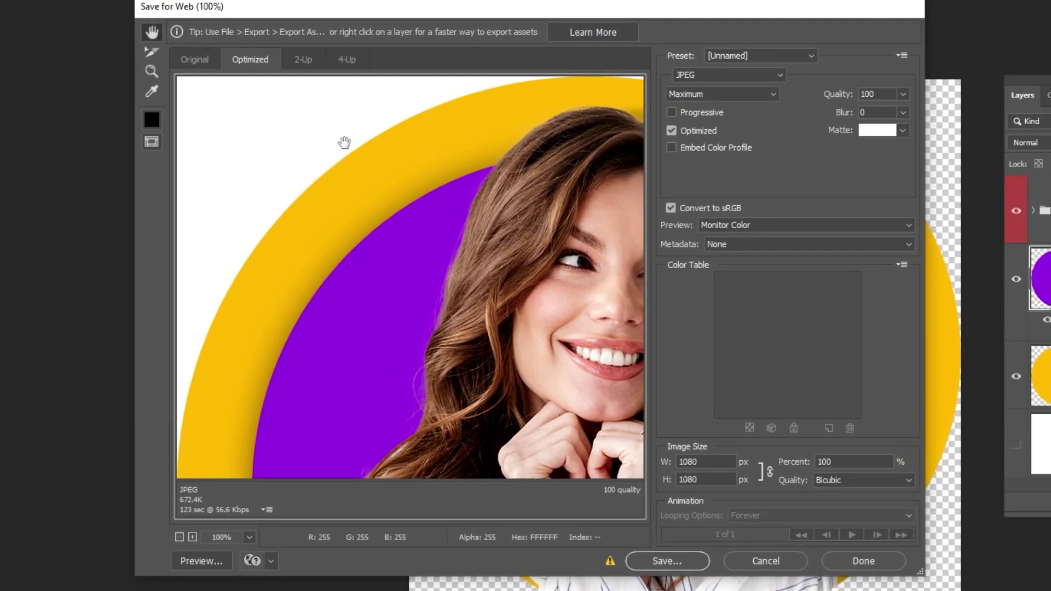
click(711, 75)
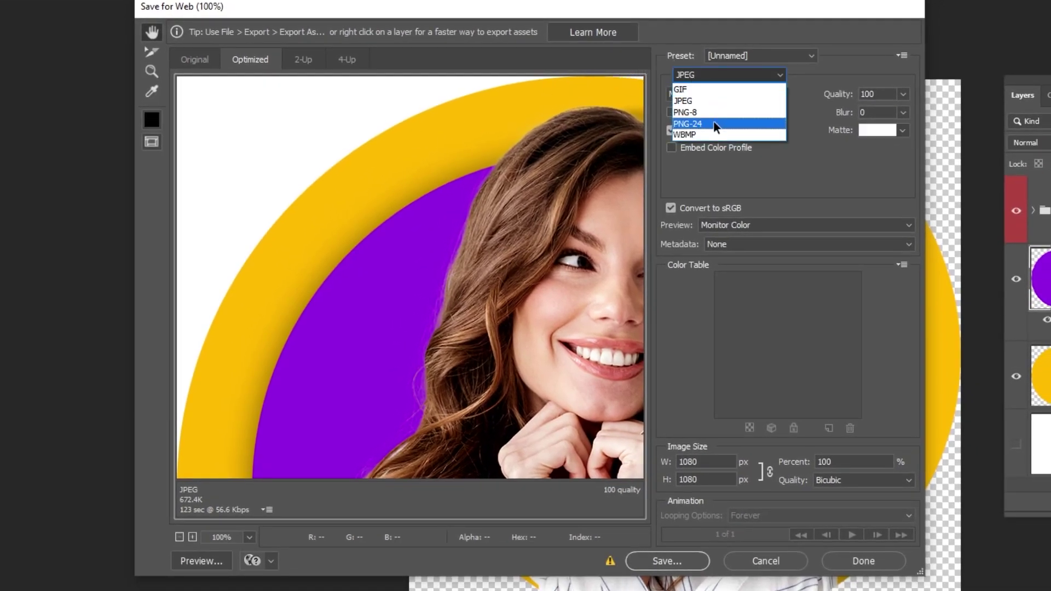
click(707, 115)
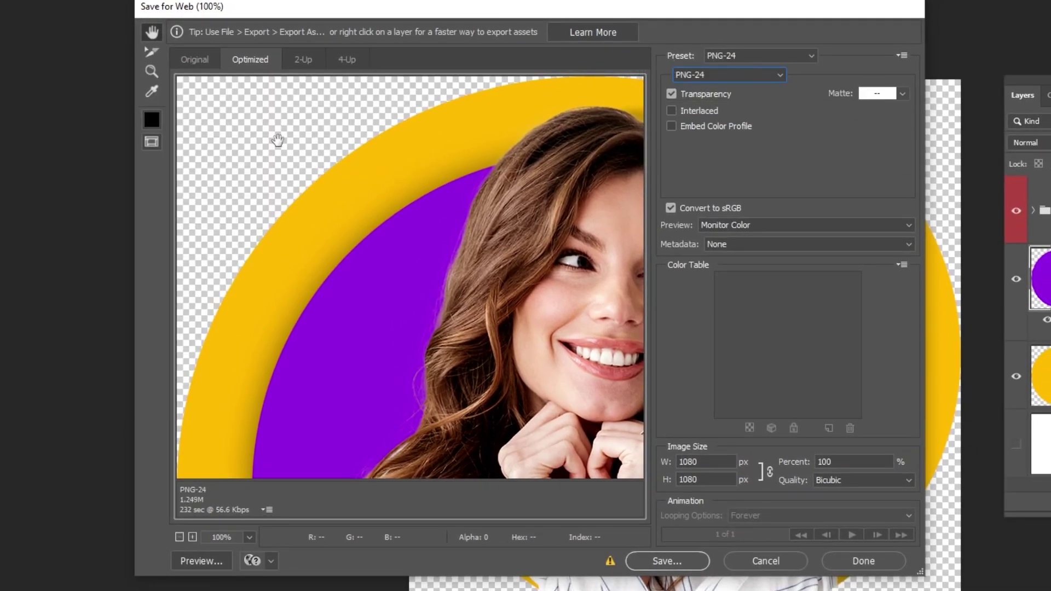
Set the preview zoom to 50% and start saving the optimized image
right_click(318, 180)
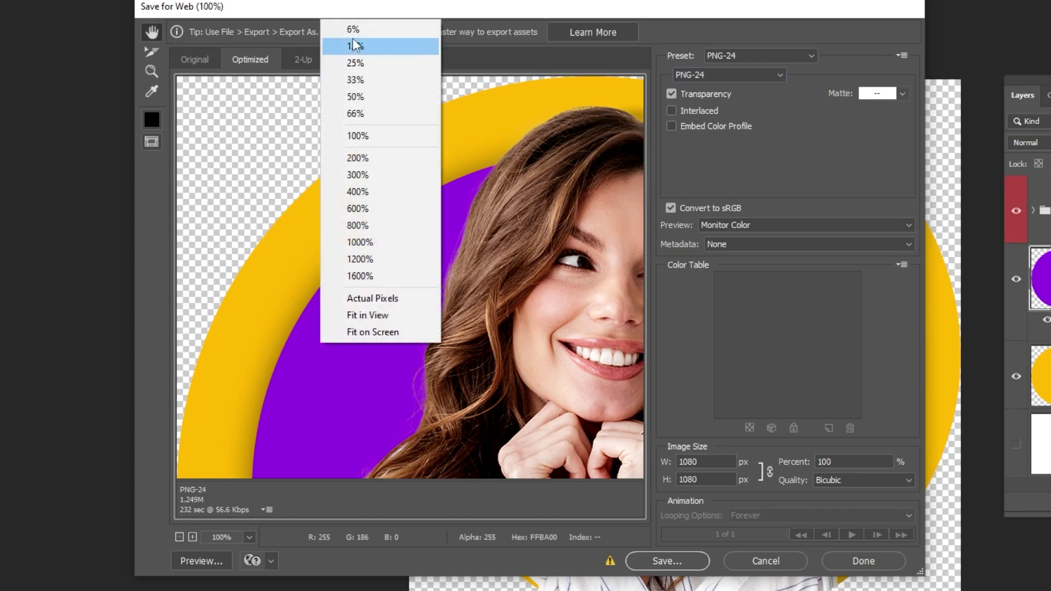
click(357, 63)
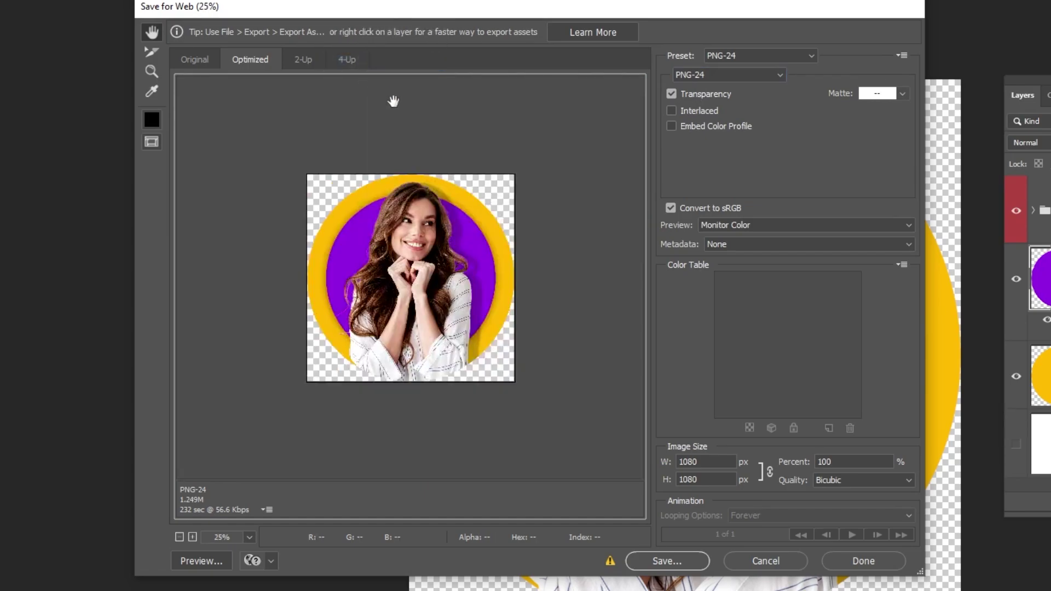
right_click(422, 261)
click(464, 177)
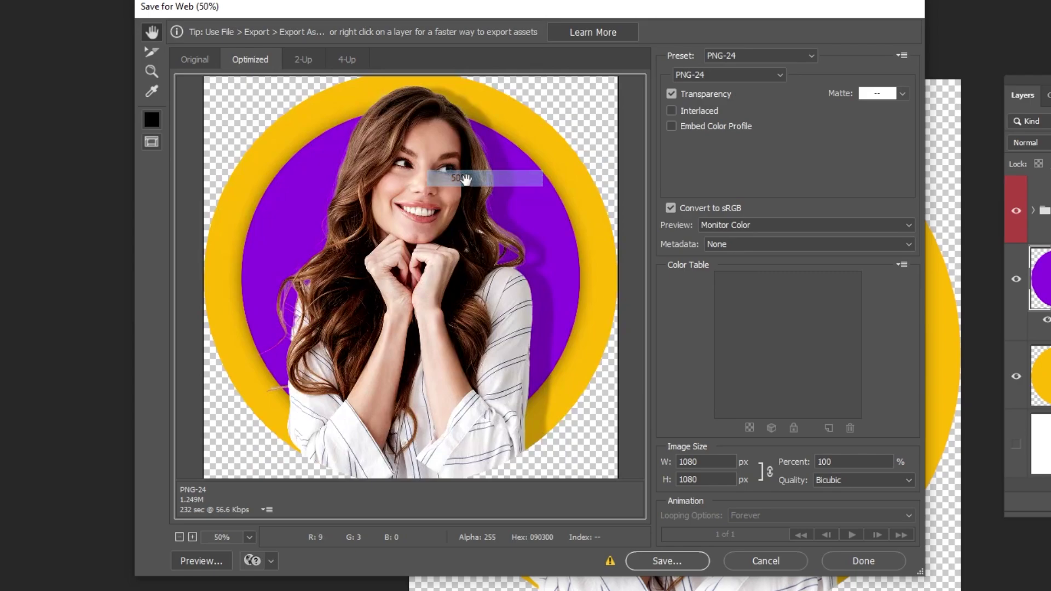
click(690, 562)
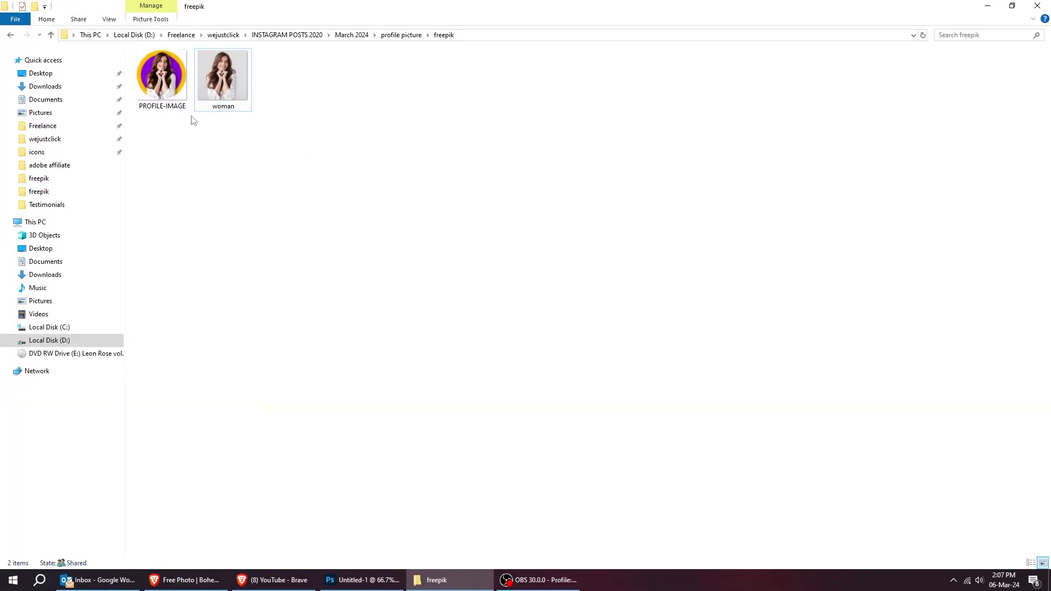
Open PROFILE-IMAGE.png from the freepik folder in the Photos viewer
double_click(164, 87)
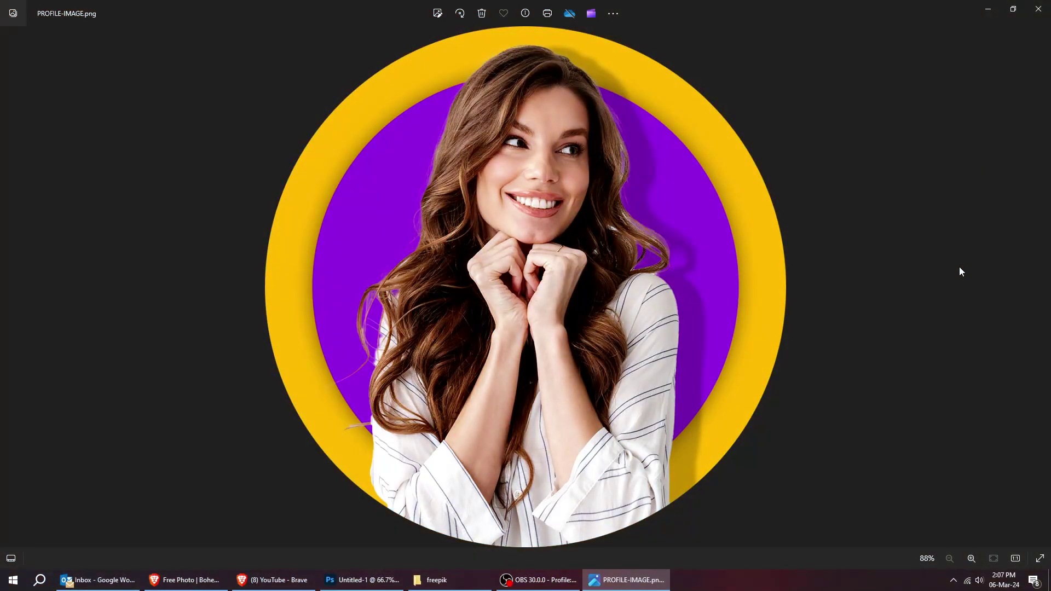